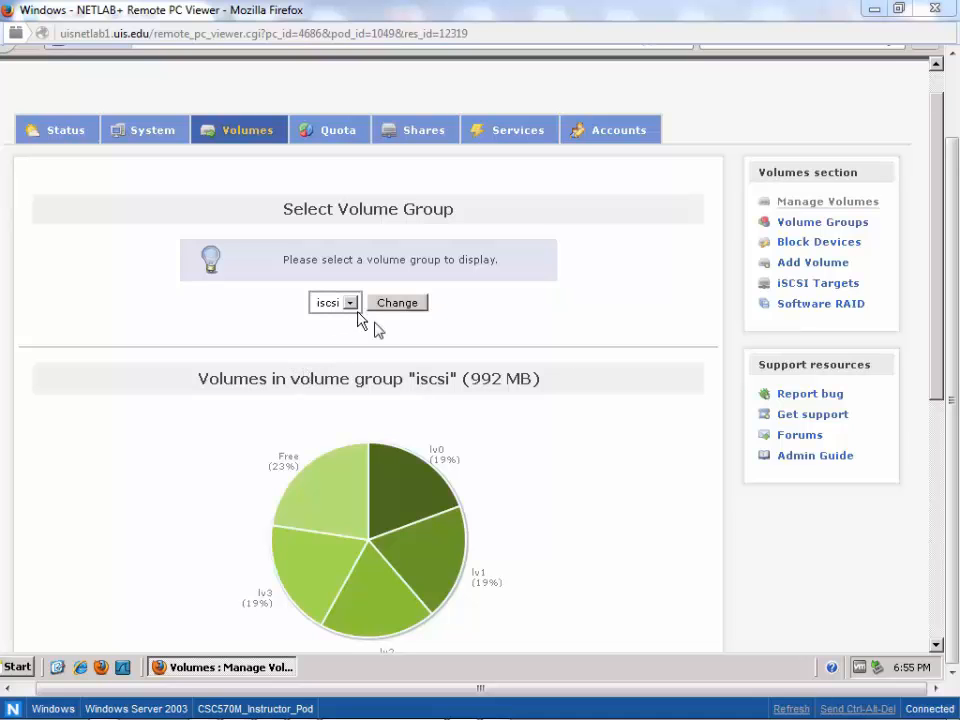
# - Review the logical volumes lv0 to lv3 in the iscsi volume group, including their sizes and allocation
pyautogui.moveTo(940, 376); pyautogui.dragTo(946, 527)
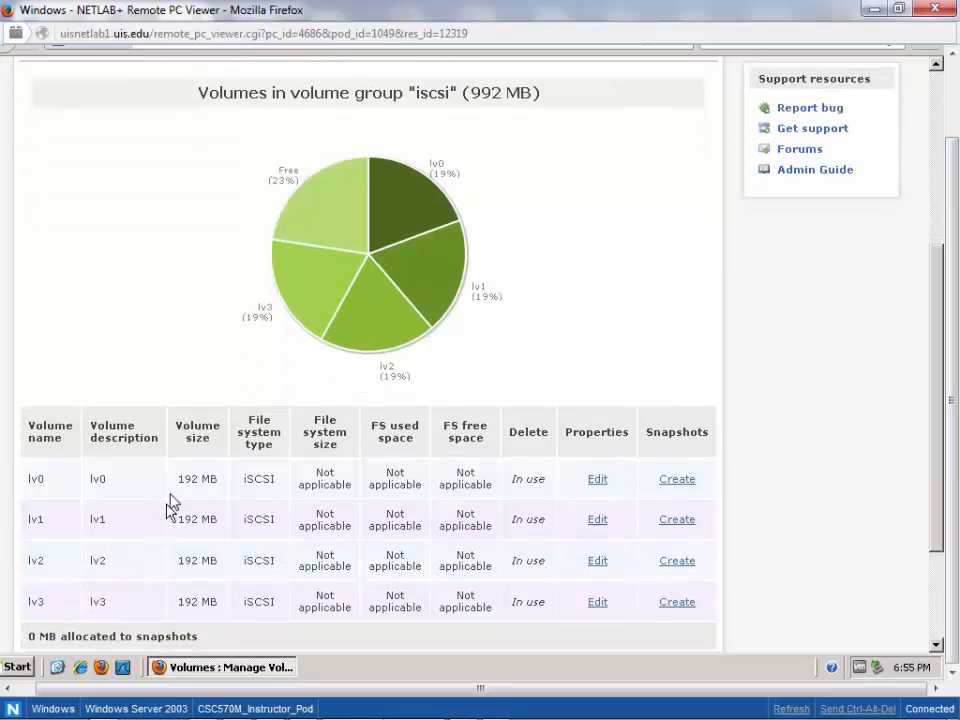
pyautogui.moveTo(185, 484); pyautogui.dragTo(222, 487)
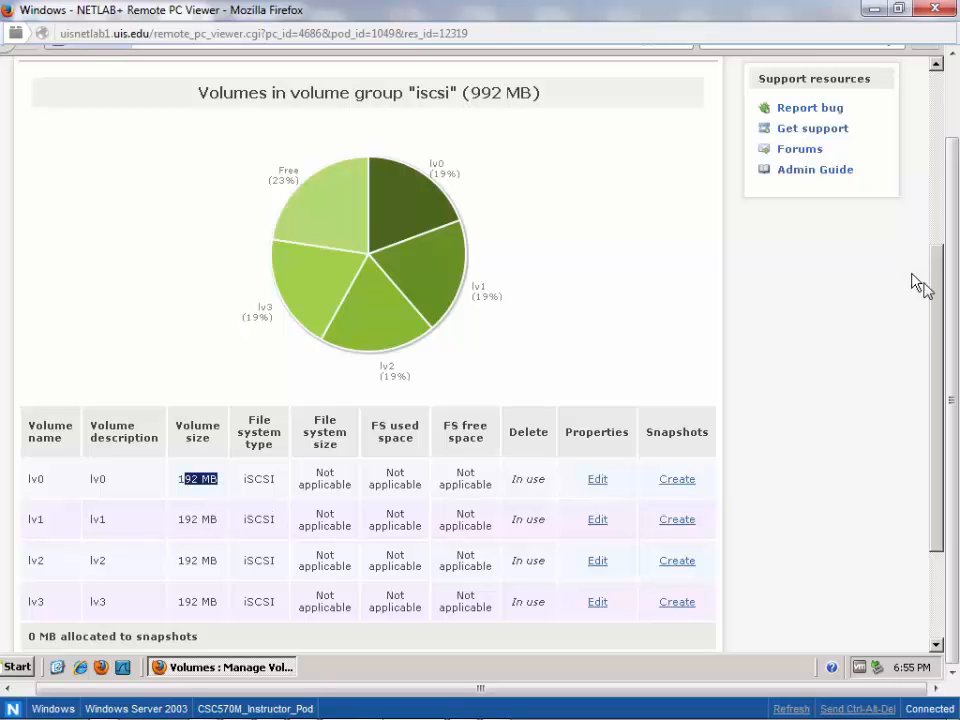
pyautogui.moveTo(938, 268)
pyautogui.mouseDown()
pyautogui.moveTo(943, 148)
pyautogui.moveTo(943, 290)
pyautogui.mouseUp()
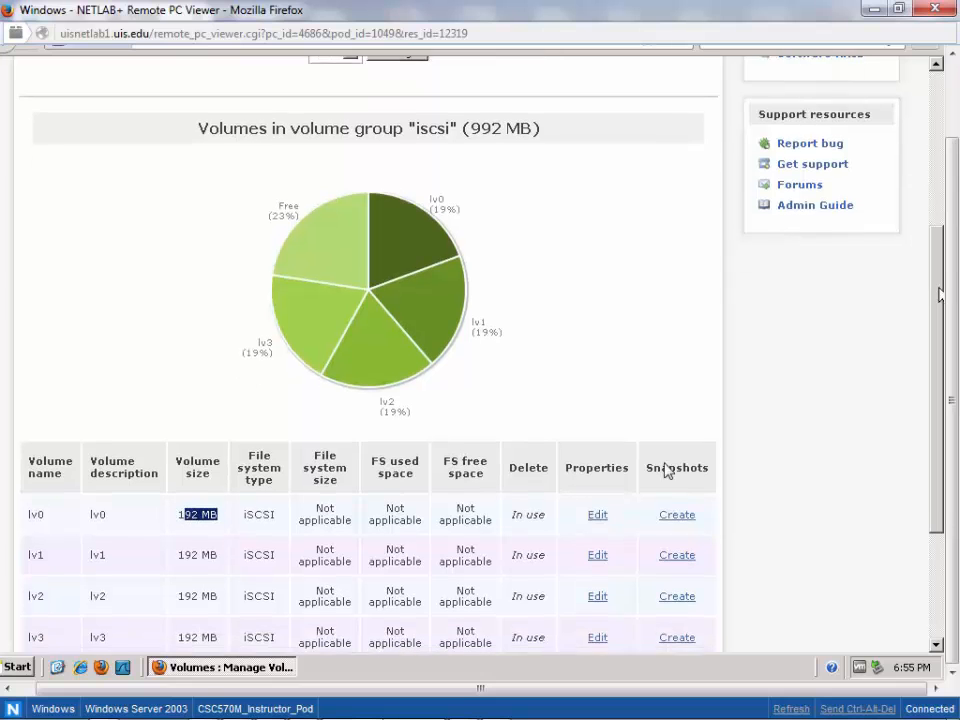
pyautogui.moveTo(524, 553); pyautogui.dragTo(35, 537)
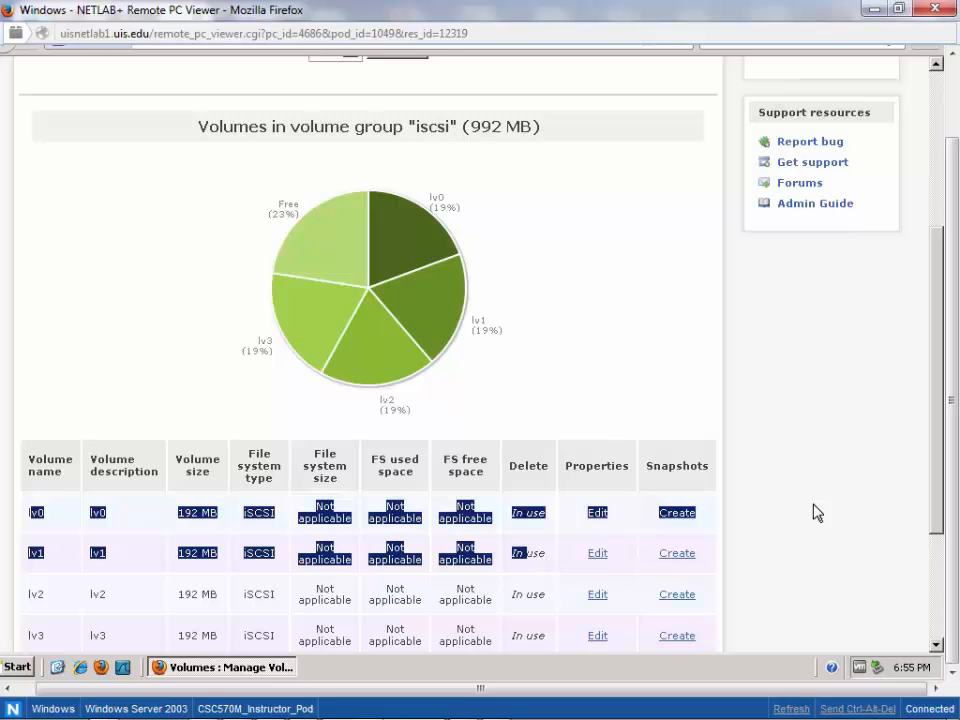
pyautogui.moveTo(940, 477); pyautogui.dragTo(937, 529)
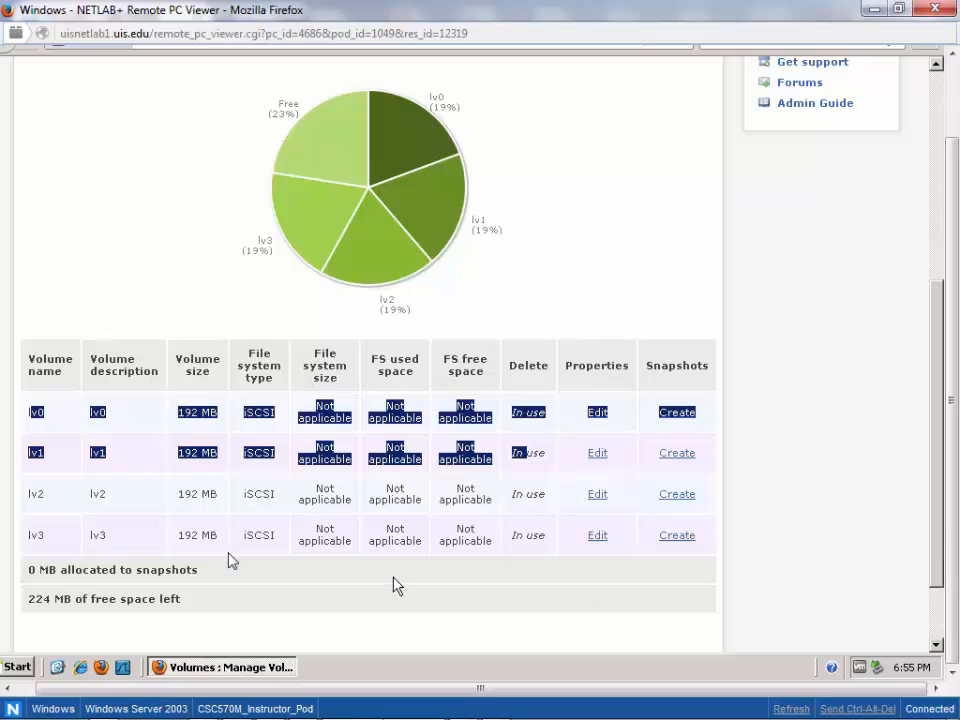
pyautogui.doubleClick(36, 494)
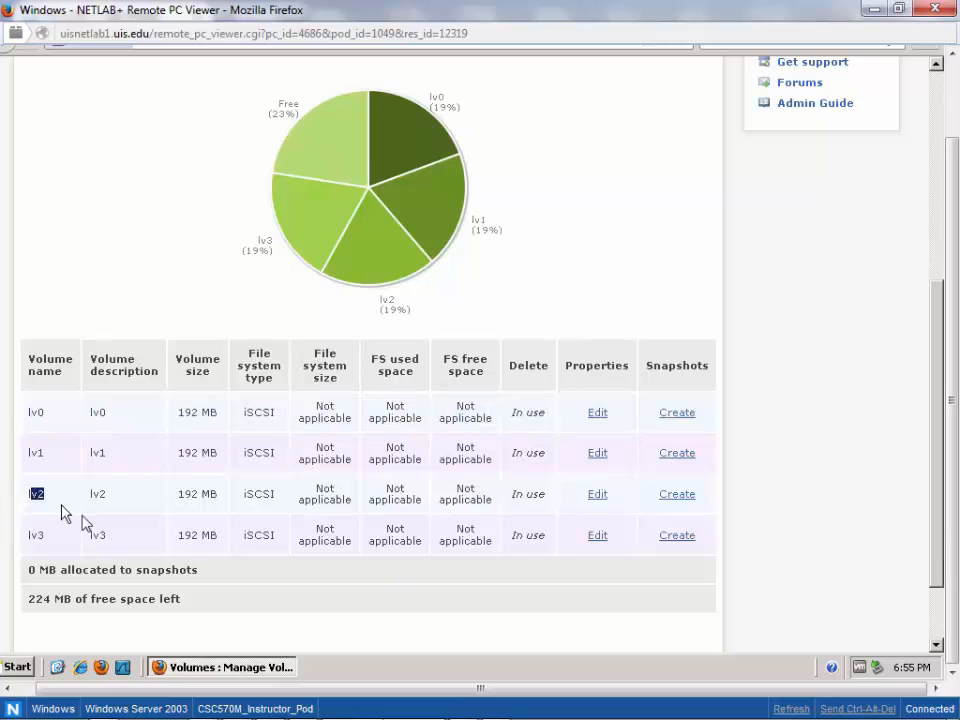
pyautogui.moveTo(62, 513); pyautogui.dragTo(448, 518)
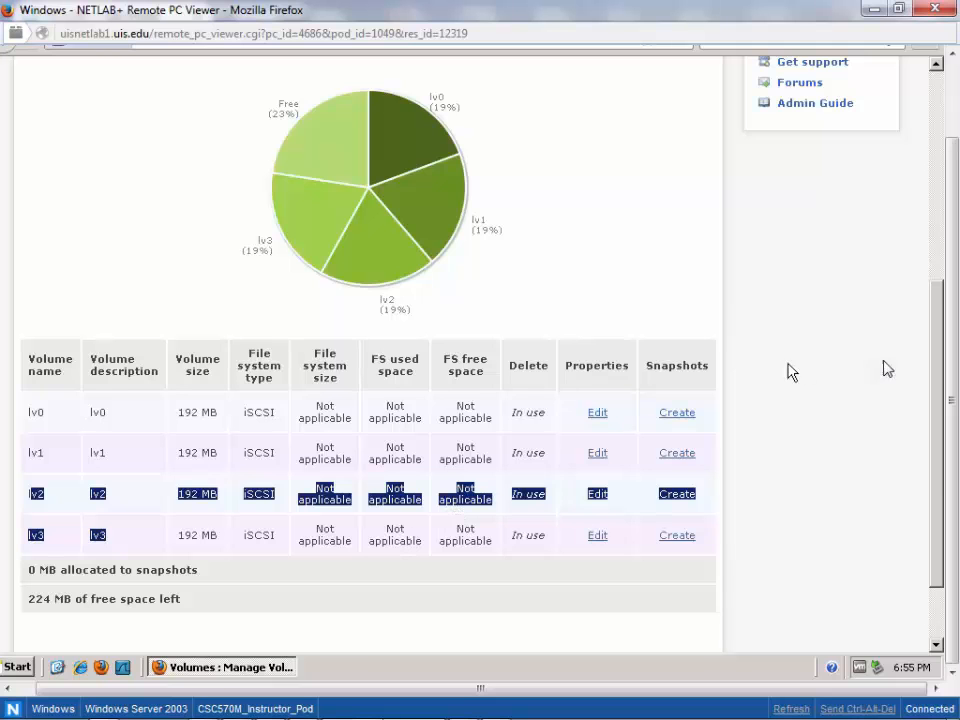
pyautogui.moveTo(936, 375); pyautogui.dragTo(934, 273)
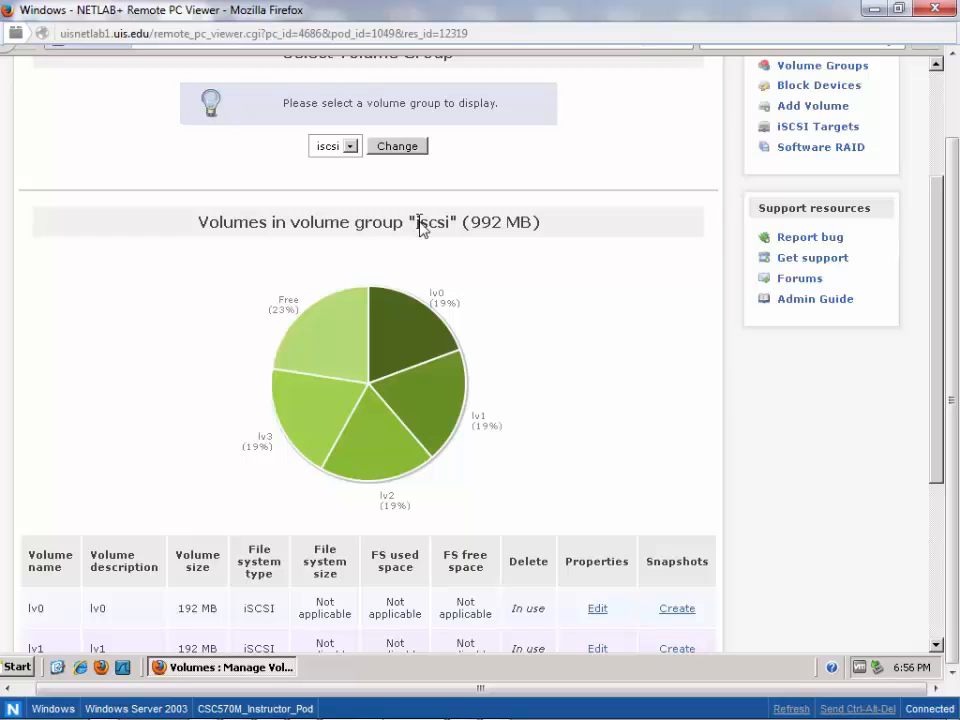
pyautogui.moveTo(421, 222); pyautogui.dragTo(447, 222)
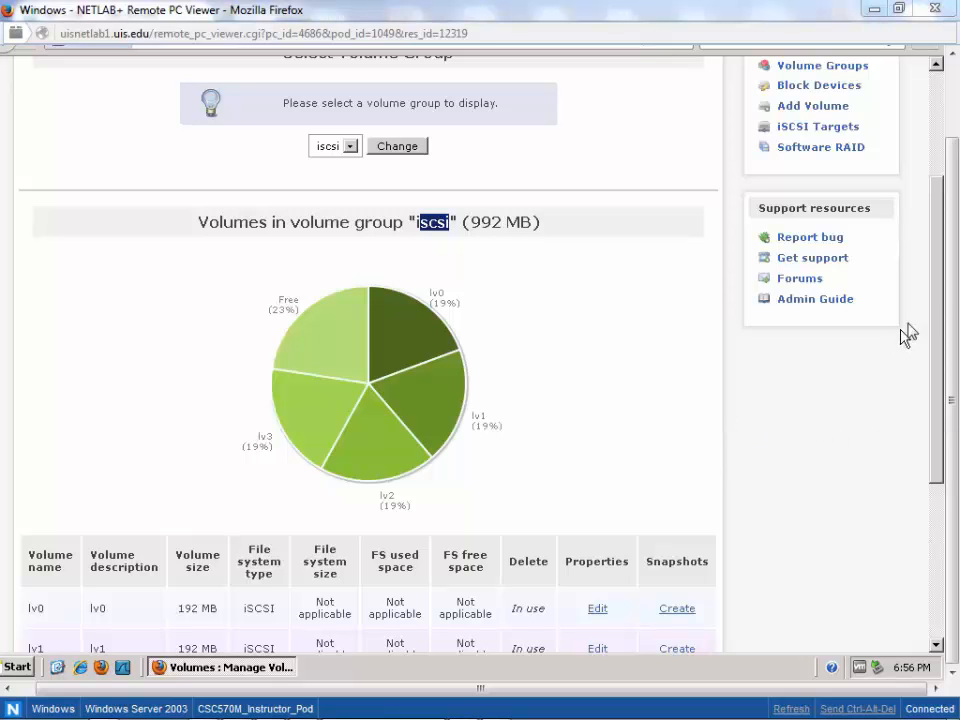
# - Check the status of the iSCSI target server in the list of managed services
pyautogui.moveTo(938, 255); pyautogui.dragTo(936, 178)
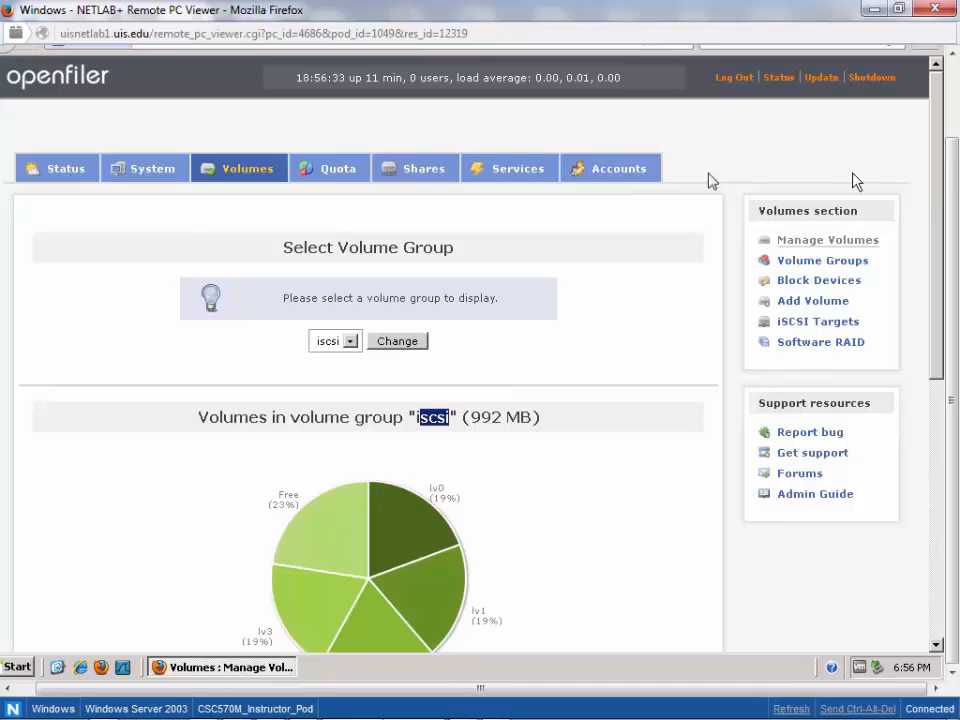
pyautogui.click(512, 172)
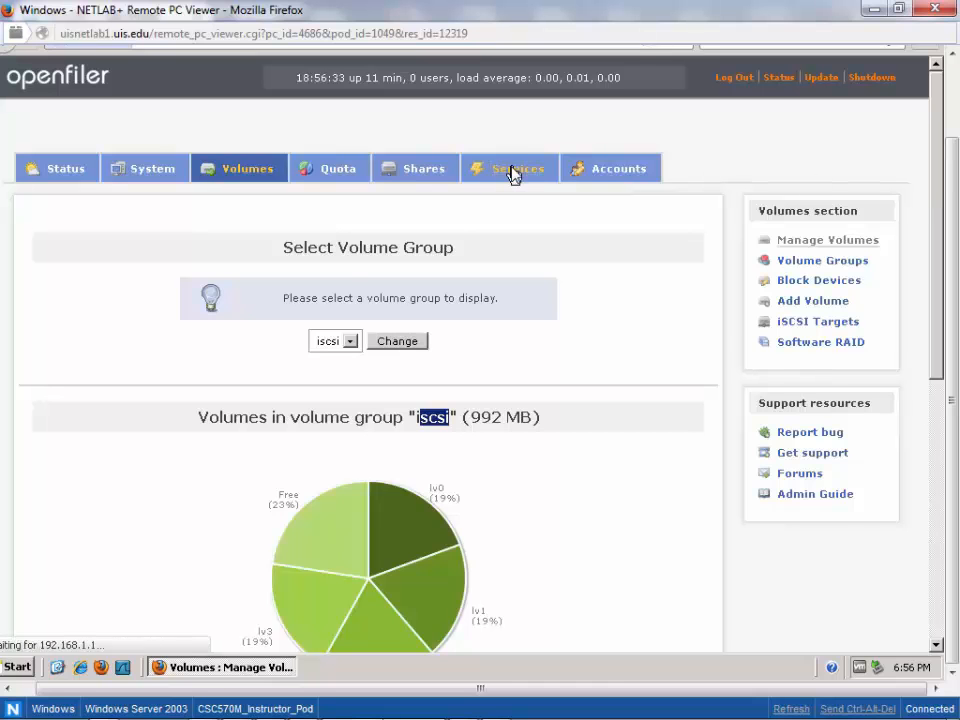
pyautogui.moveTo(936, 227); pyautogui.dragTo(937, 286)
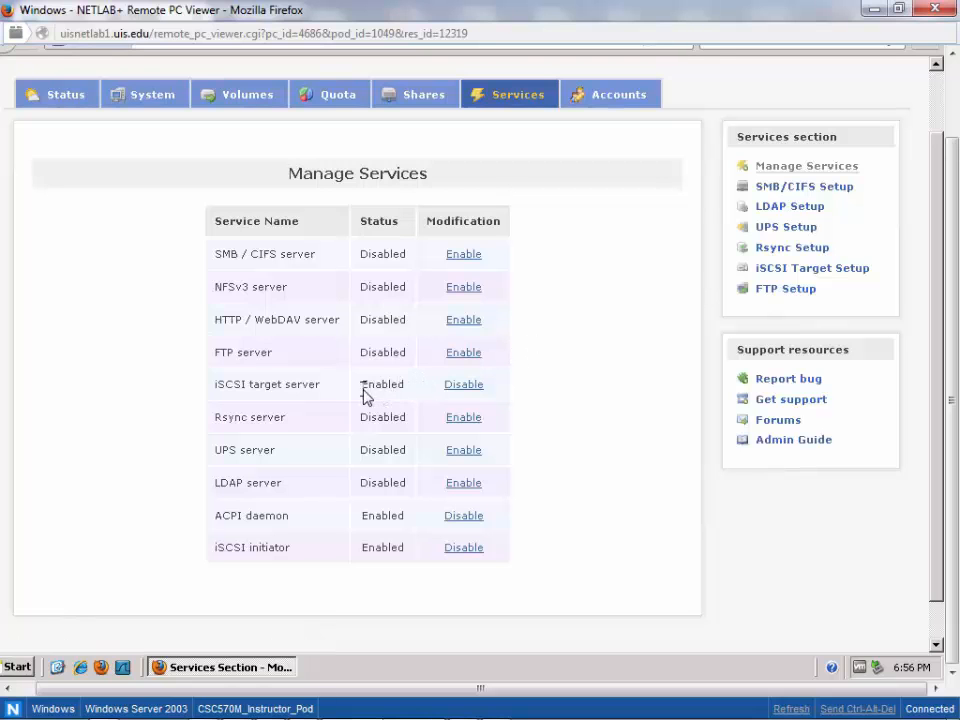
pyautogui.moveTo(363, 388); pyautogui.dragTo(408, 397)
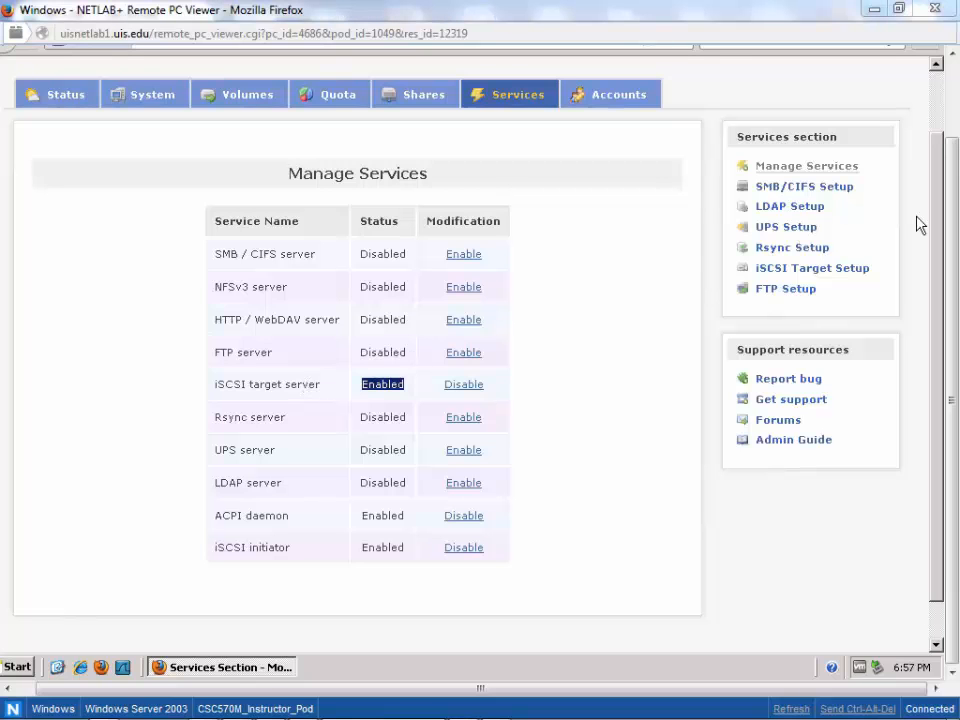
# - Go to the target configuration for the iSCSI targets under the volume settings
pyautogui.click(235, 97)
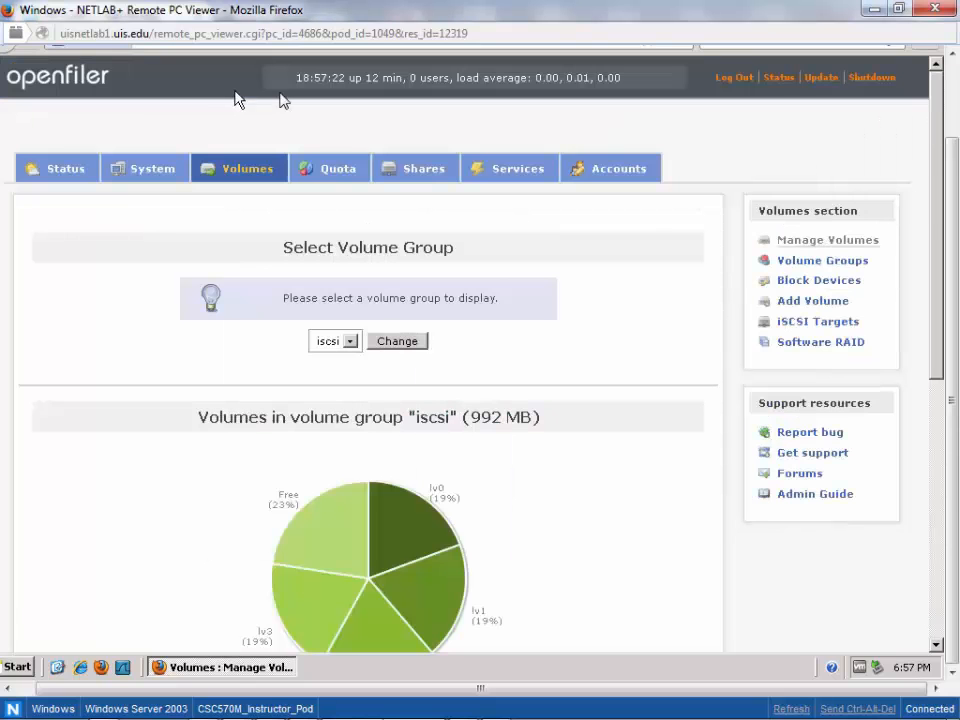
pyautogui.click(838, 324)
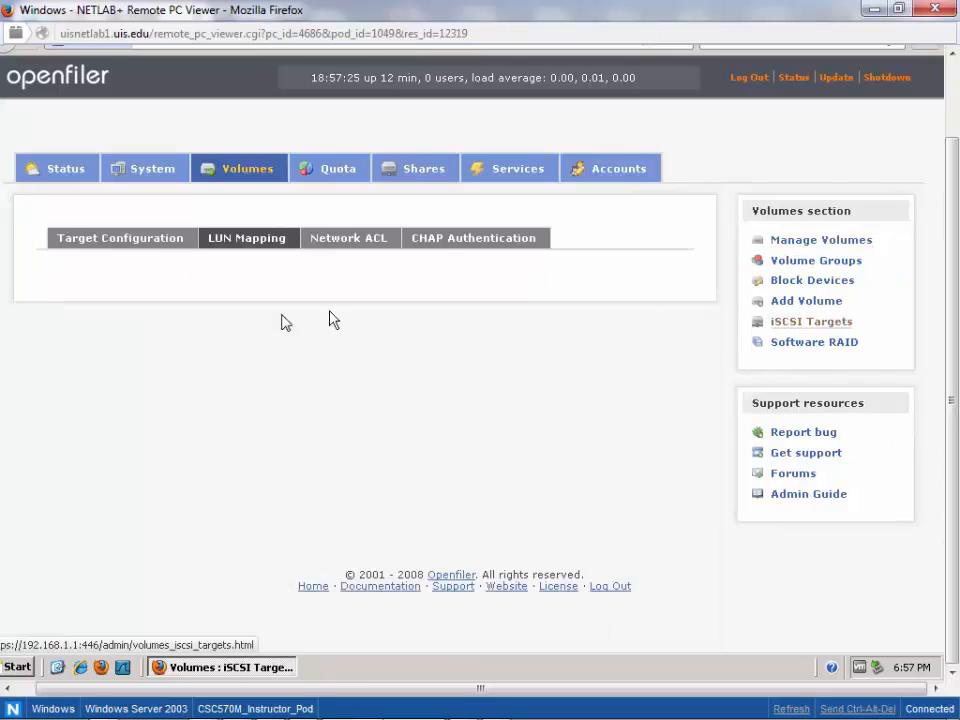
pyautogui.click(90, 246)
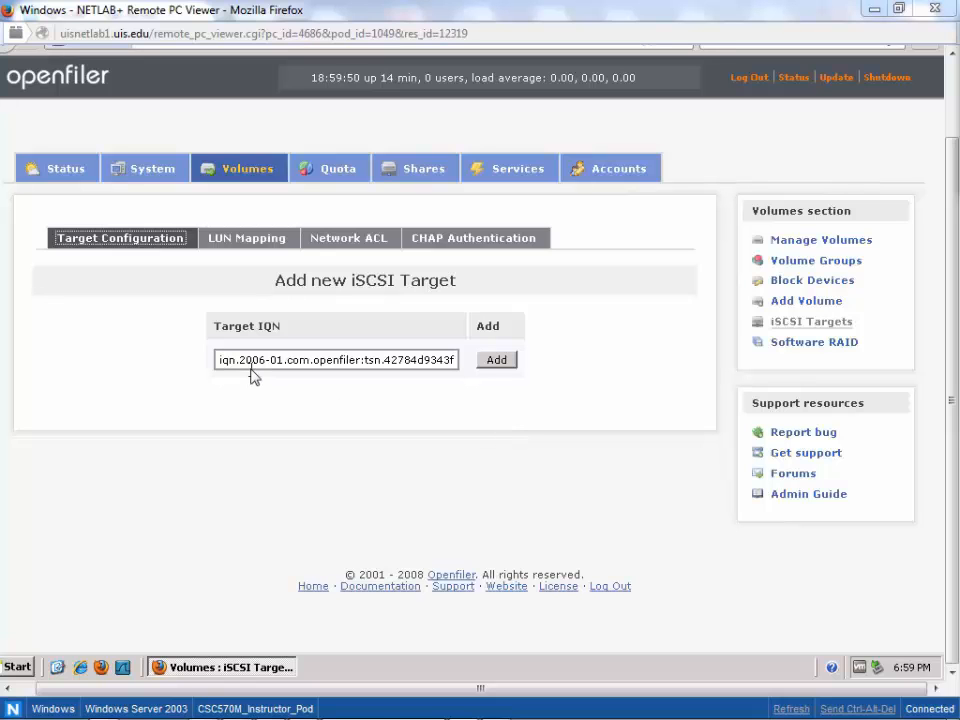
# - Replace the generated suffix of the target IQN with LINUX and add iqn.2006-01.com.openfiler:LINUX as a new iSCSI target
pyautogui.moveTo(253, 360); pyautogui.dragTo(632, 364)
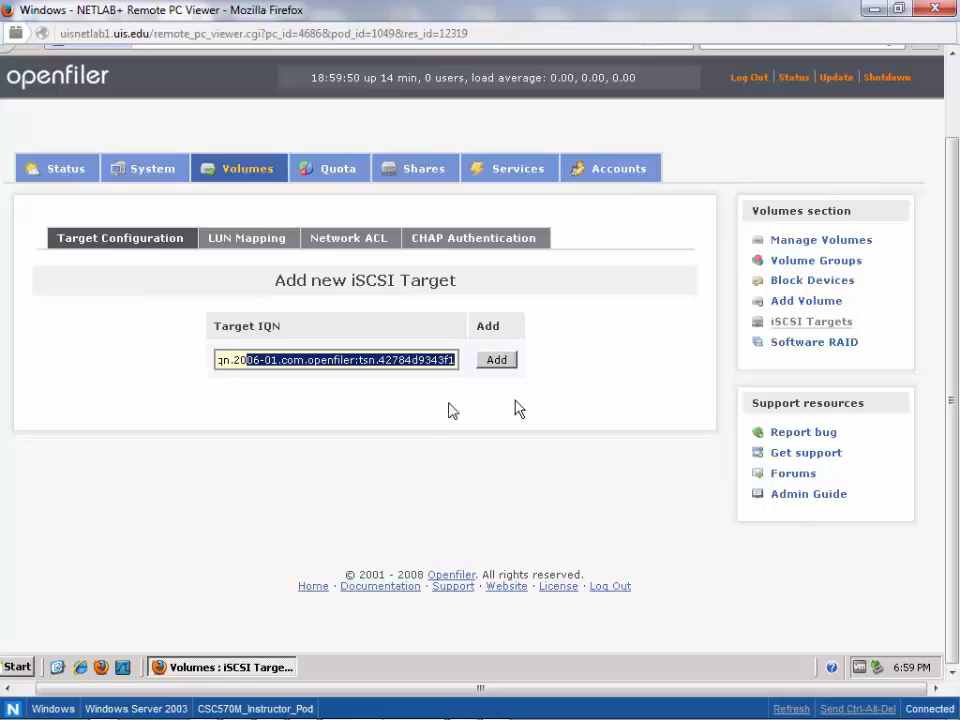
pyautogui.click(447, 404)
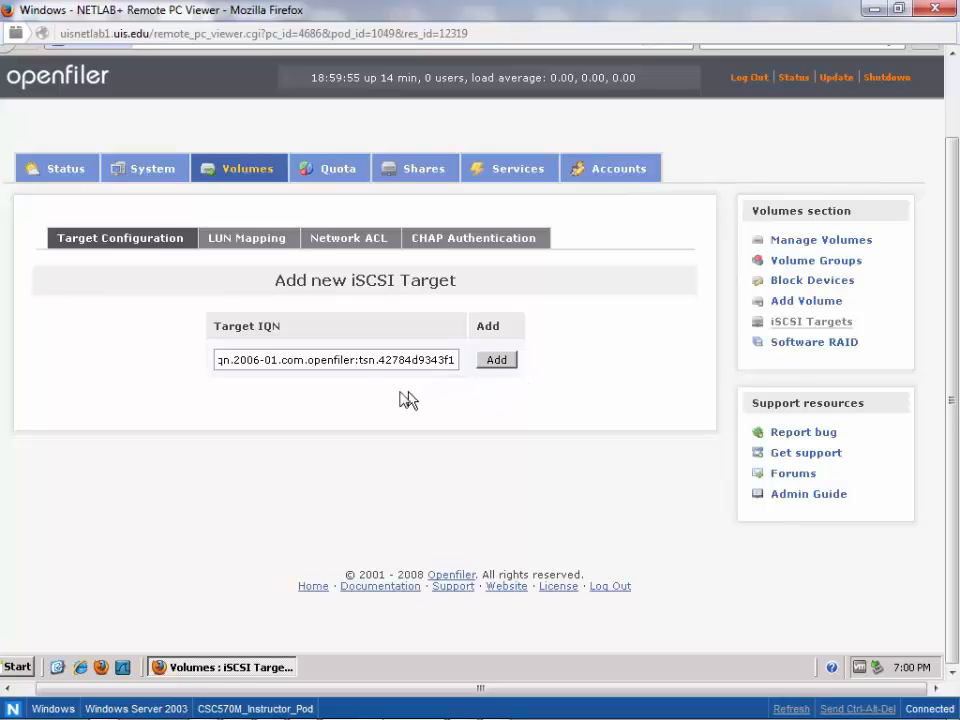
pyautogui.doubleClick(361, 363)
pyautogui.moveTo(361, 363); pyautogui.dragTo(400, 378)
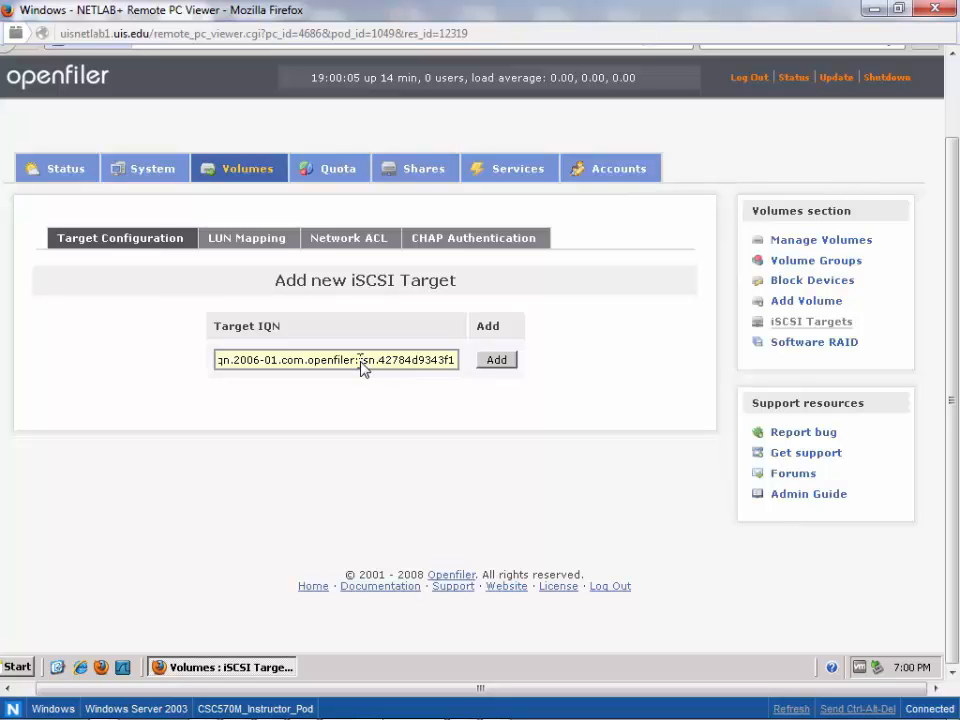
pyautogui.moveTo(360, 358); pyautogui.dragTo(462, 362)
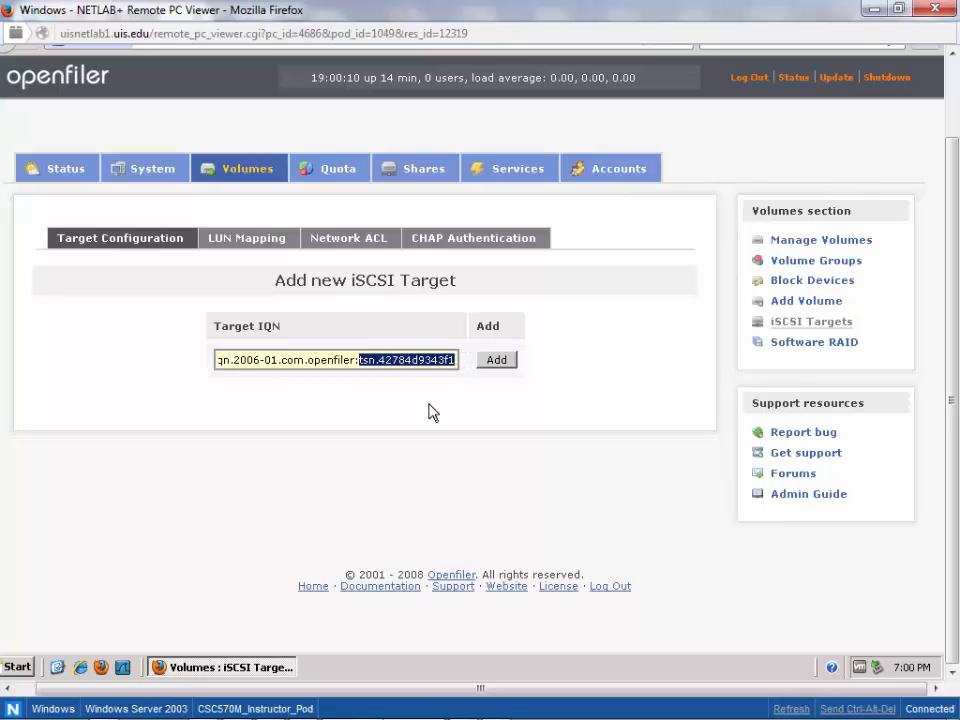
pyautogui.press('Delete')
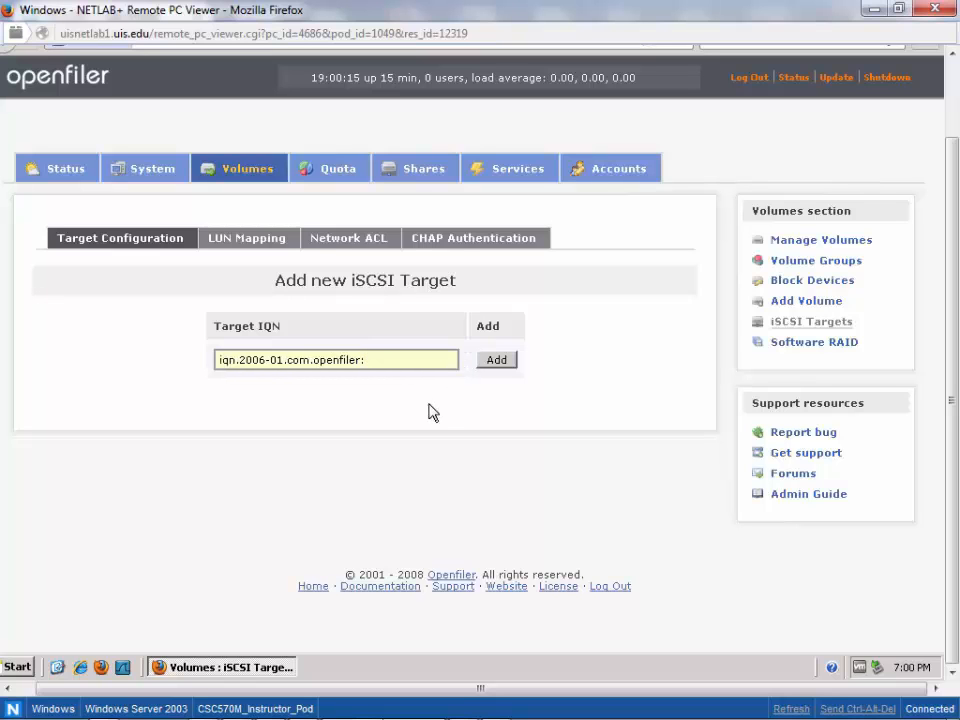
pyautogui.write('LINUX')
pyautogui.click(509, 363)
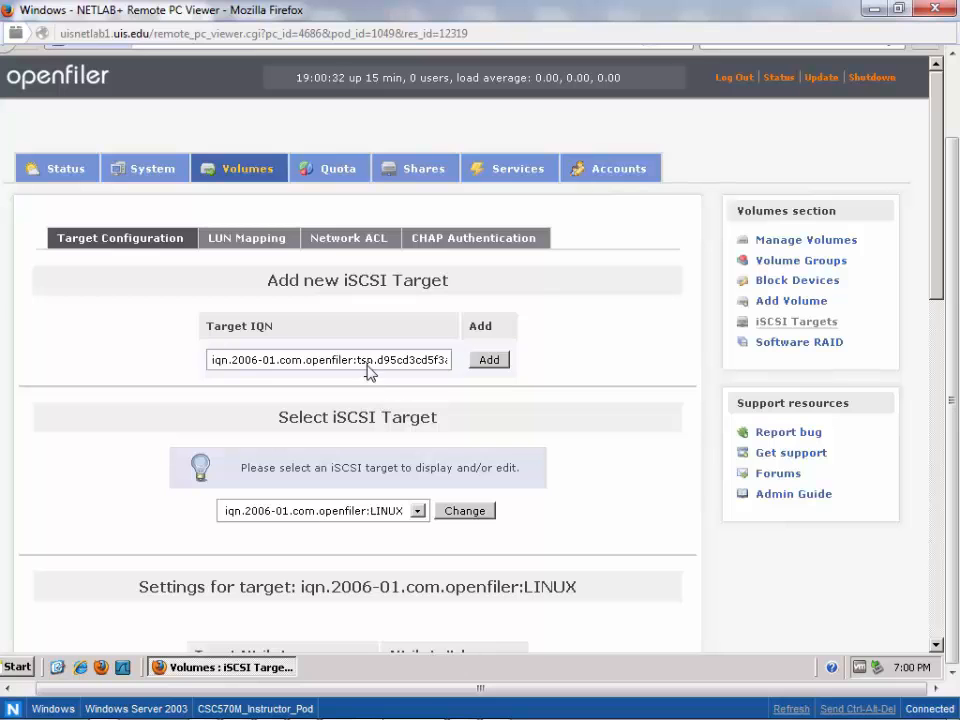
# - Add a second iSCSI target with the IQN iqn.2006-01.com.openfiler:WINDOWS, replacing the generated suffix
pyautogui.moveTo(358, 360); pyautogui.dragTo(587, 357)
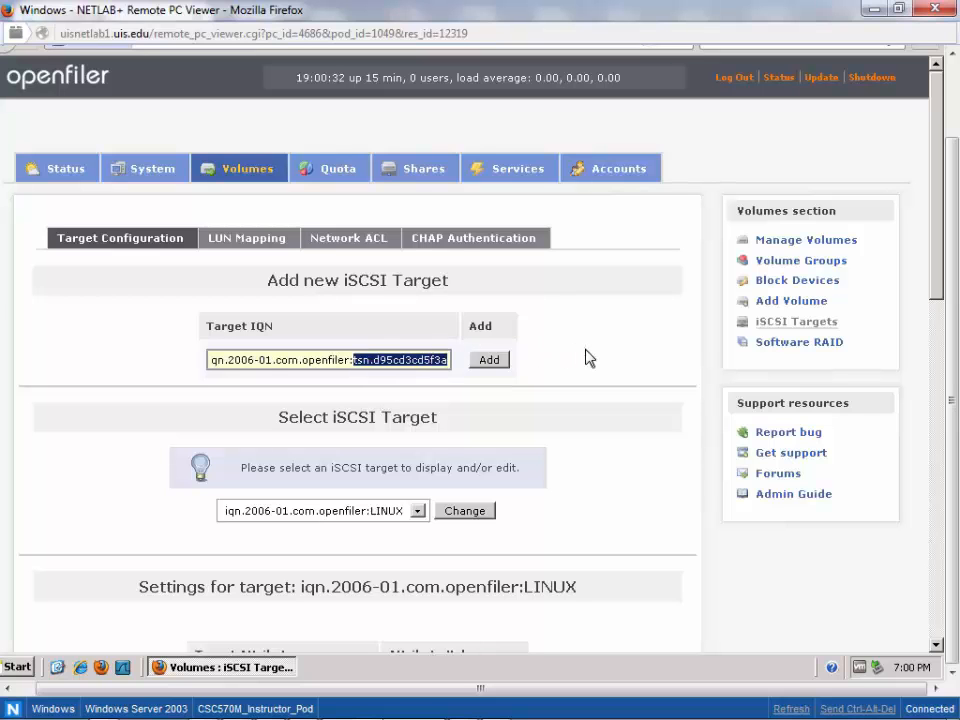
pyautogui.press('BackSpace')
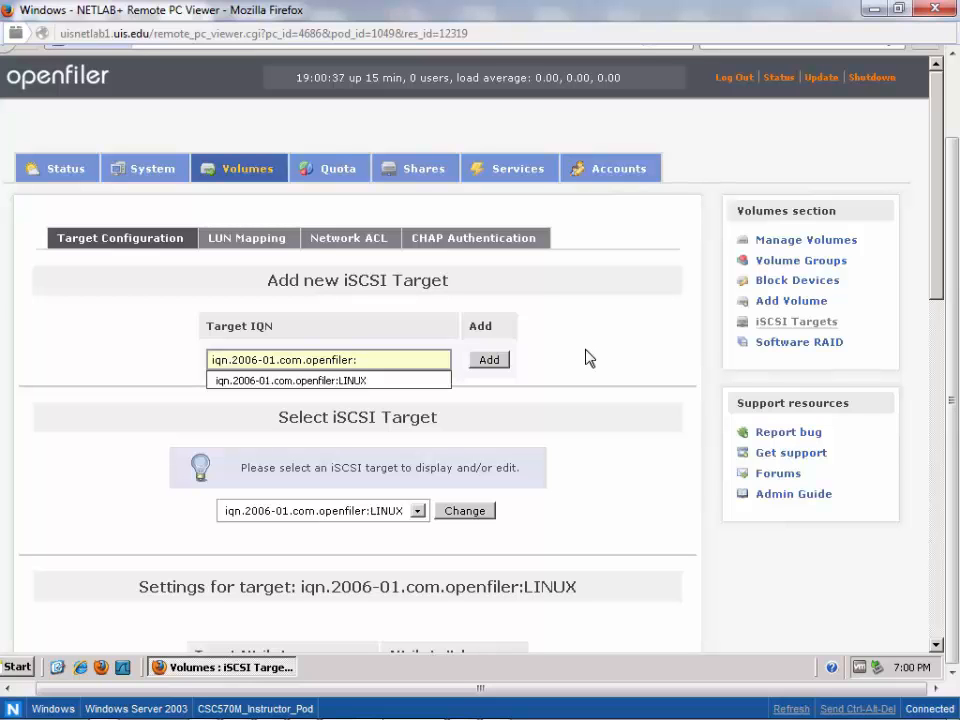
pyautogui.write('WINDOWS')
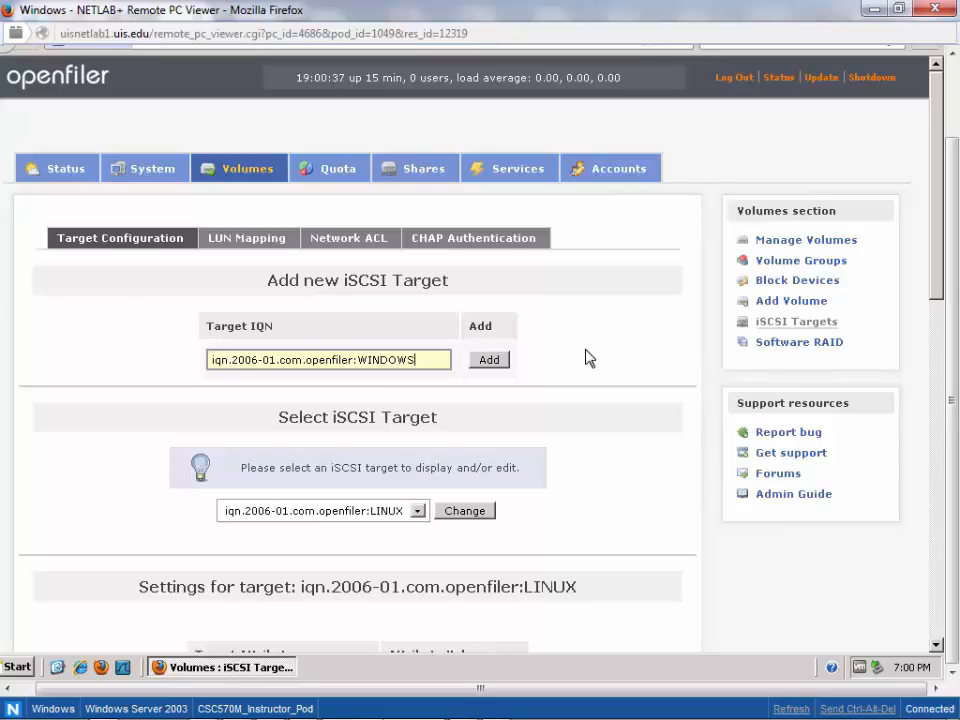
pyautogui.click(496, 364)
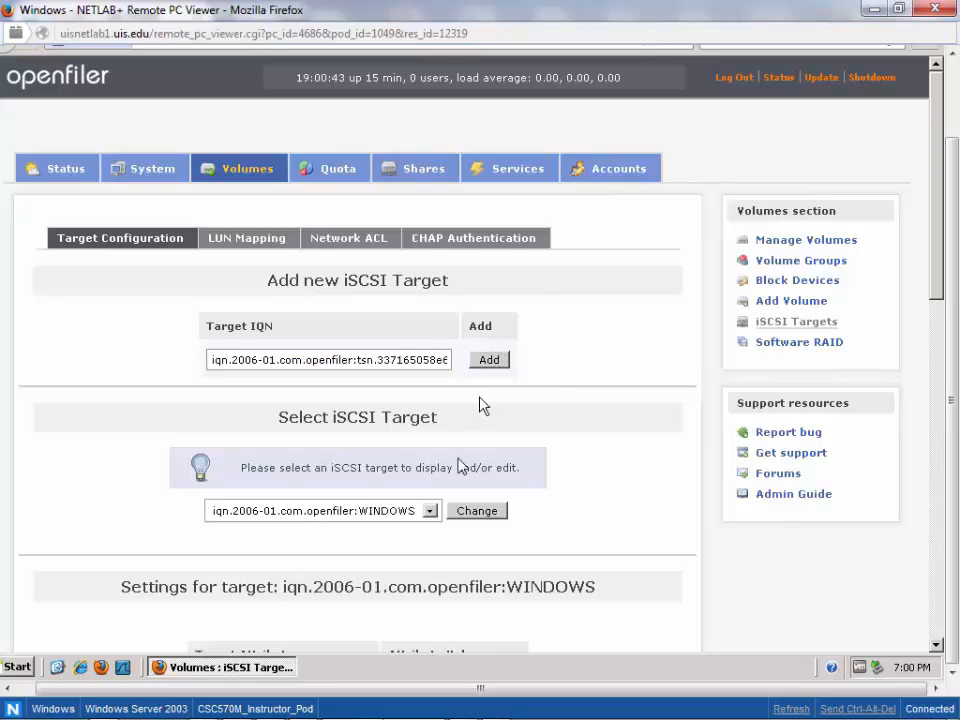
# - Switch the iSCSI target being edited to iqn.2006-01.com.openfiler:LINUX
pyautogui.click(430, 512)
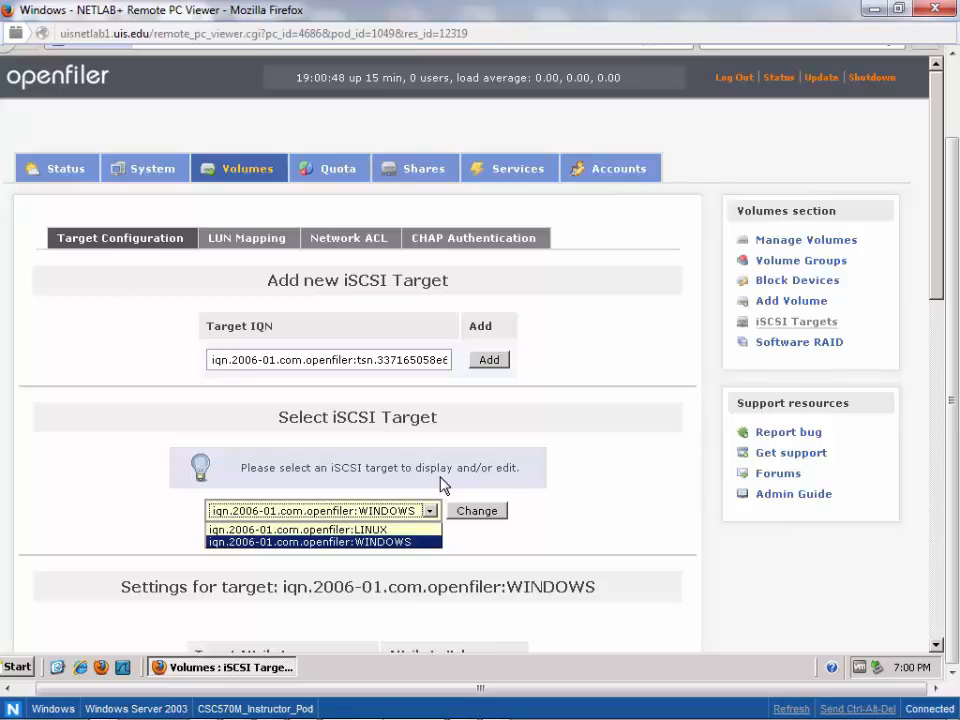
pyautogui.click(441, 486)
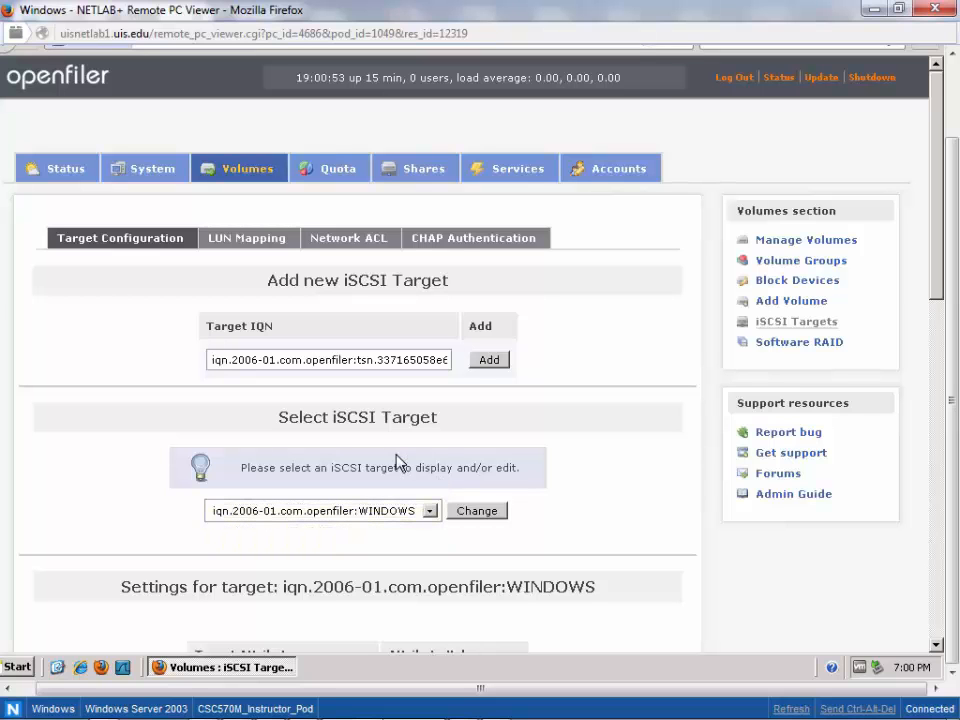
pyautogui.click(355, 512)
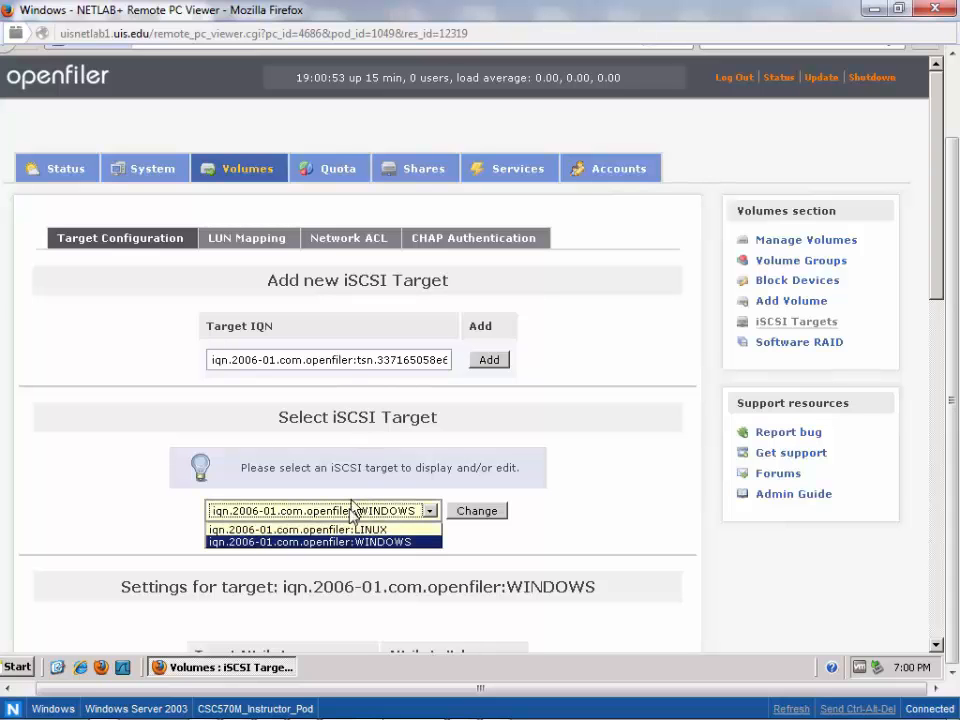
pyautogui.click(393, 462)
pyautogui.click(405, 510)
pyautogui.click(389, 529)
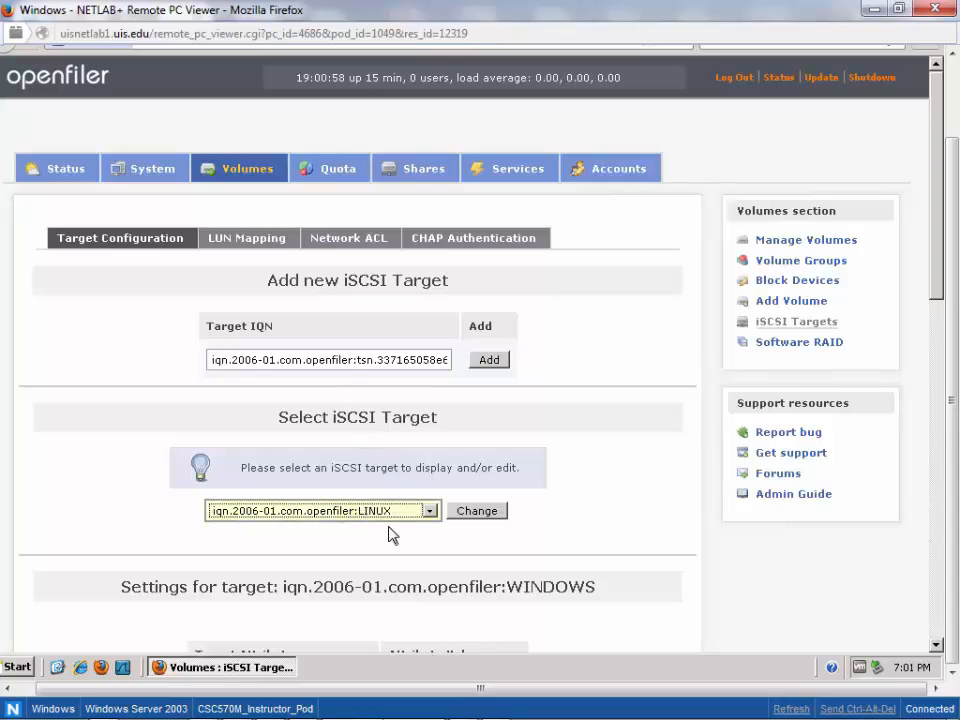
pyautogui.click(488, 520)
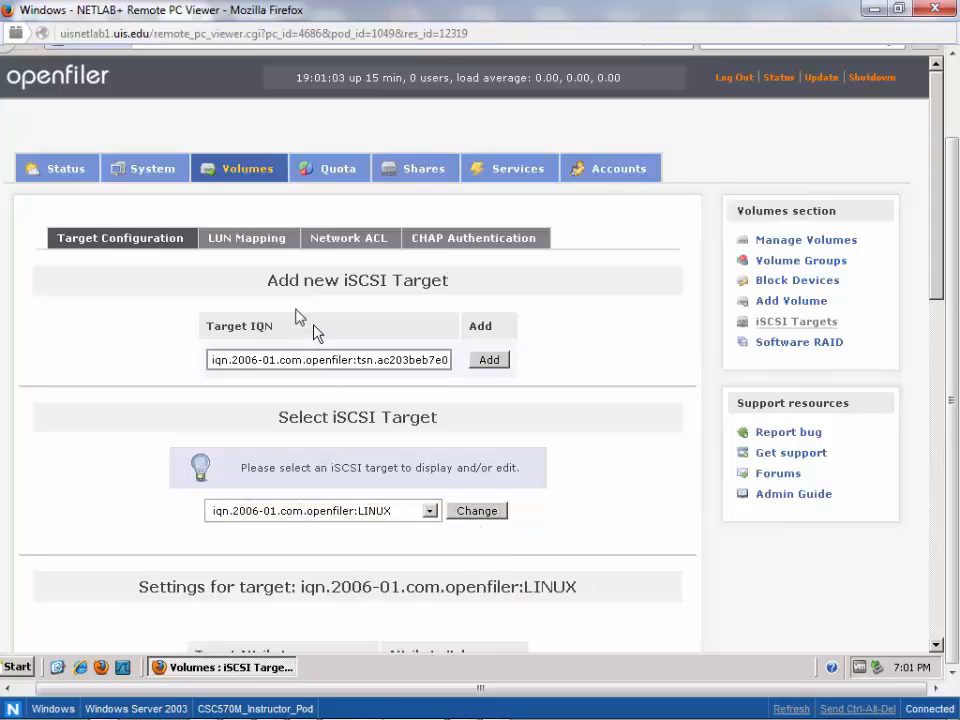
# - Open the LUN mapping for the LINUX target and locate volumes lv2 and lv3 among the LUNs available to map
pyautogui.click(240, 247)
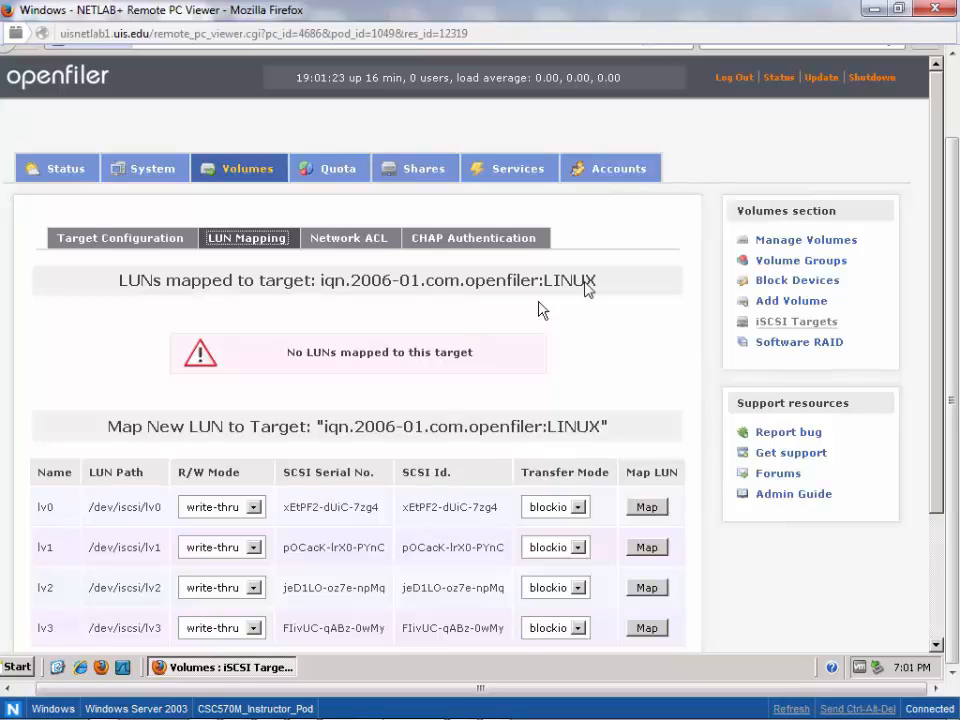
pyautogui.moveTo(545, 282); pyautogui.dragTo(598, 285)
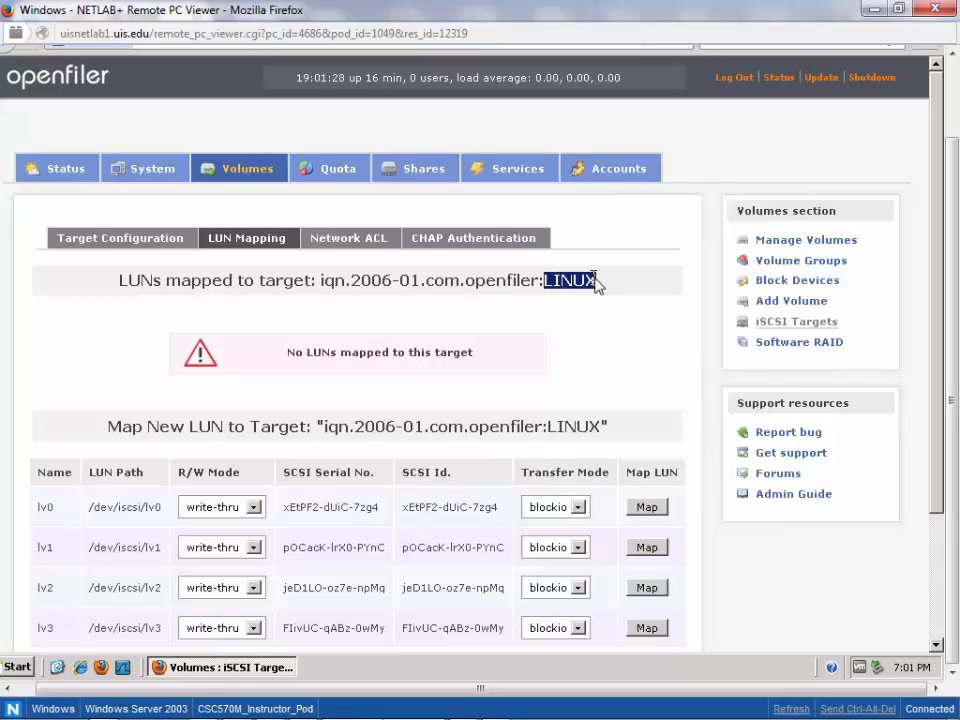
pyautogui.doubleClick(46, 589)
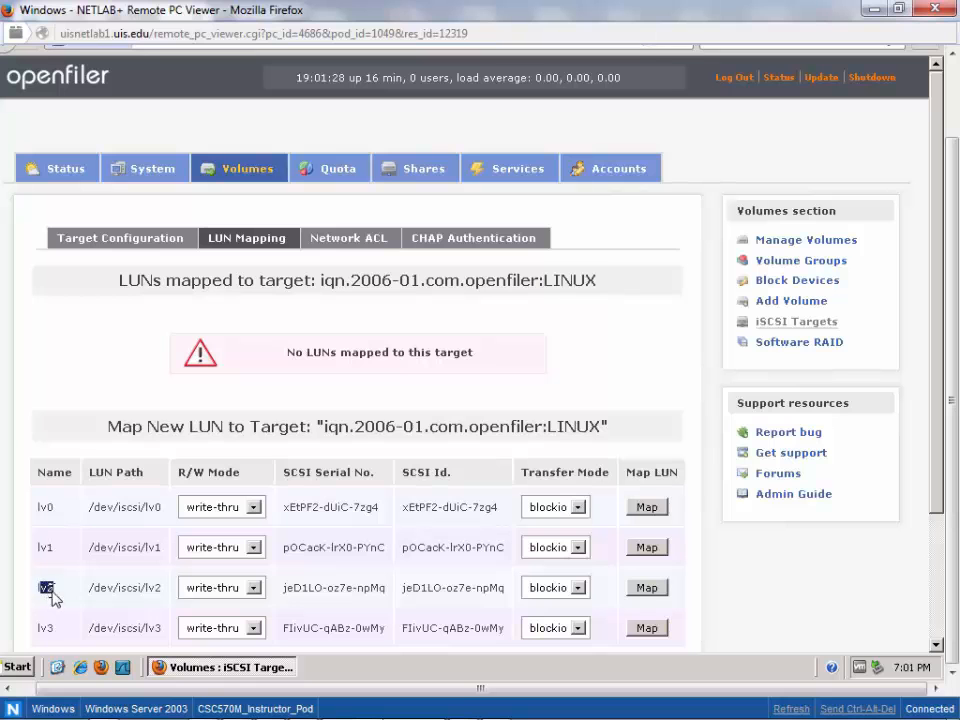
pyautogui.doubleClick(45, 628)
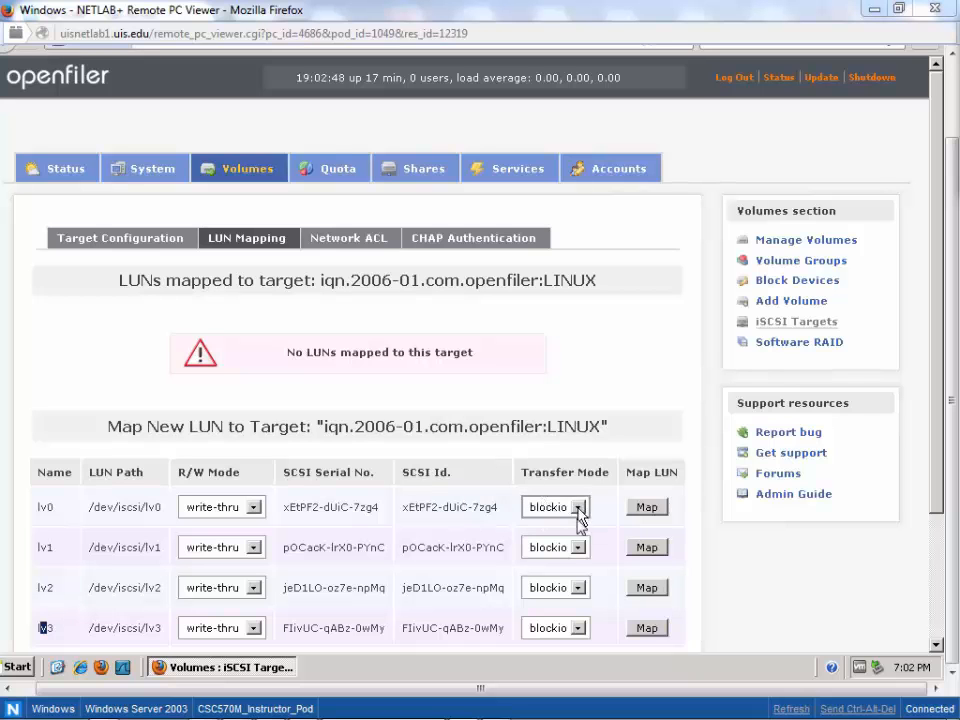
# - Map lv0 to the LINUX target with blockio and try to map lv1 with the fileio transfer mode
pyautogui.click(580, 547)
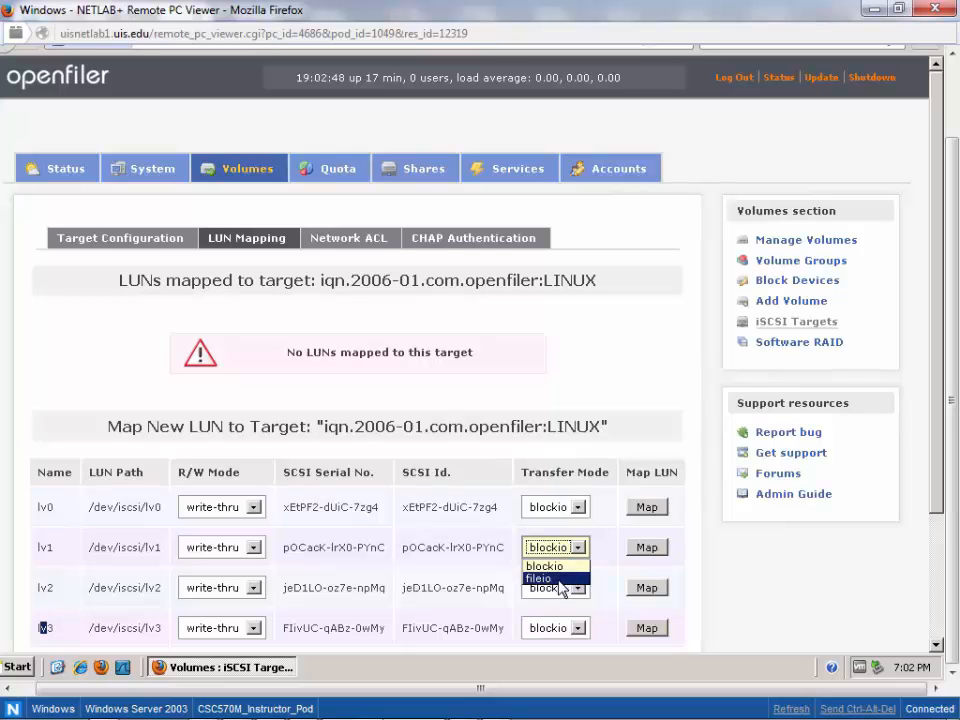
pyautogui.click(559, 580)
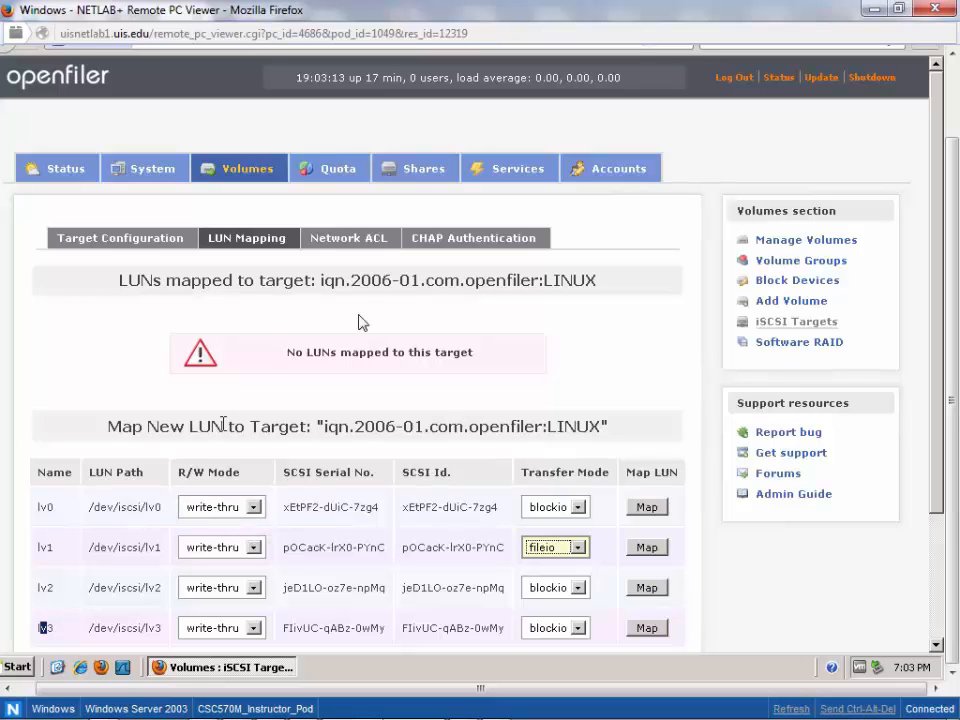
pyautogui.moveTo(519, 282); pyautogui.dragTo(605, 283)
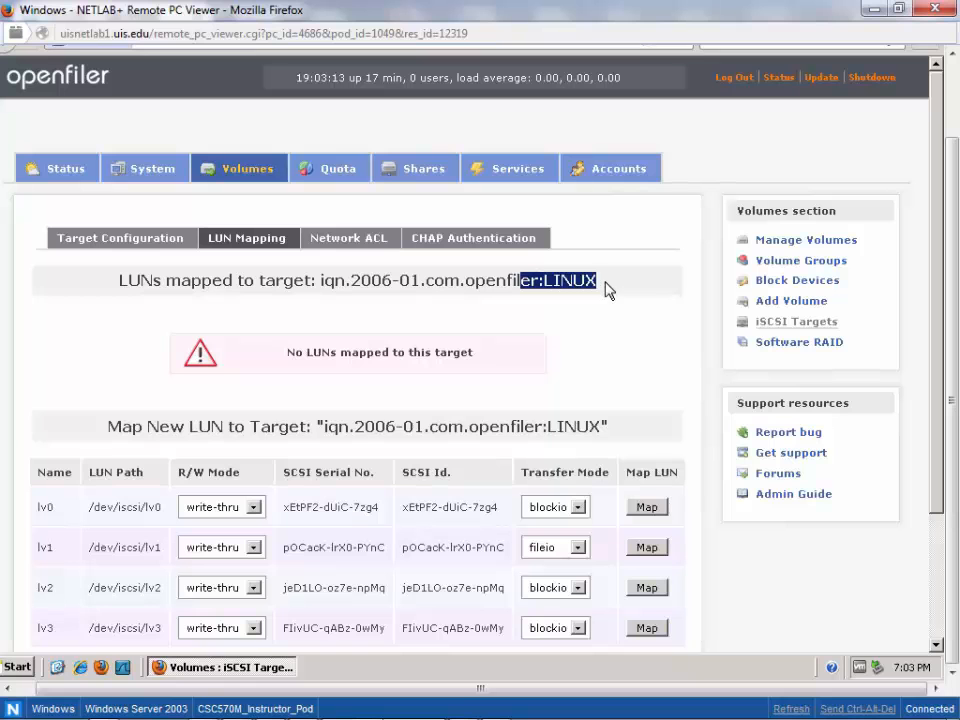
pyautogui.click(646, 508)
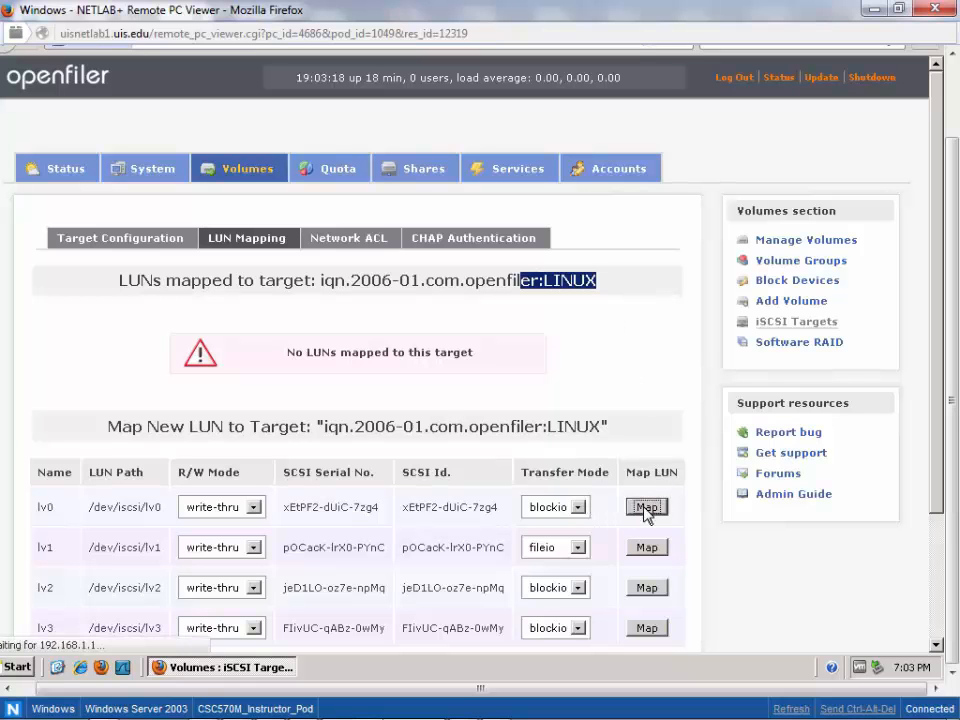
pyautogui.click(643, 531)
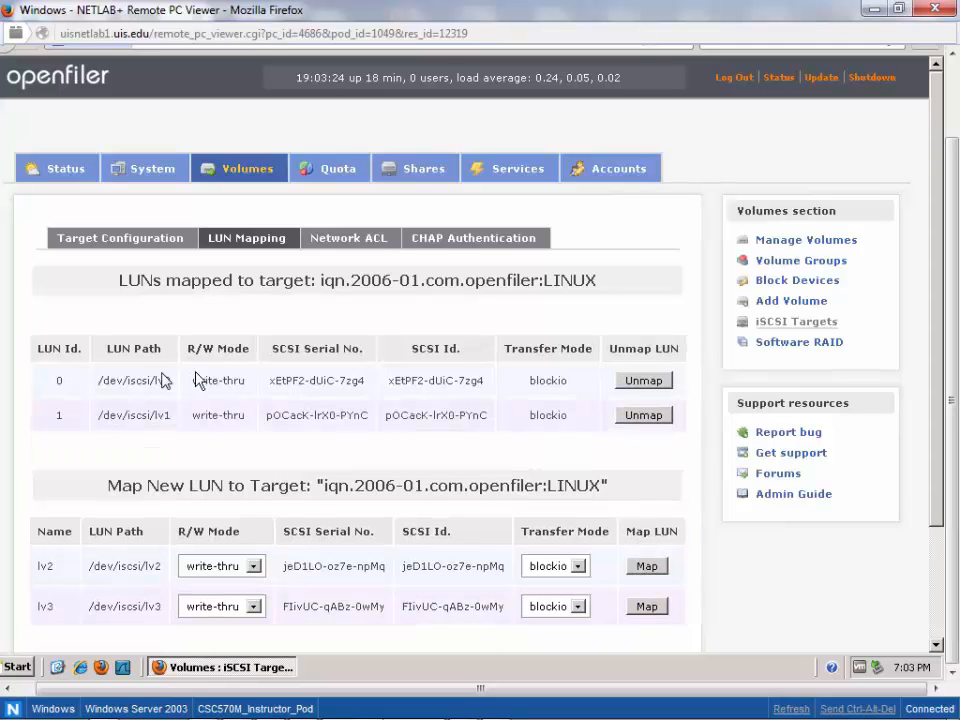
# - Unmap lv1 from the LINUX target and map it again with the transfer mode set to fileio
pyautogui.doubleClick(162, 415)
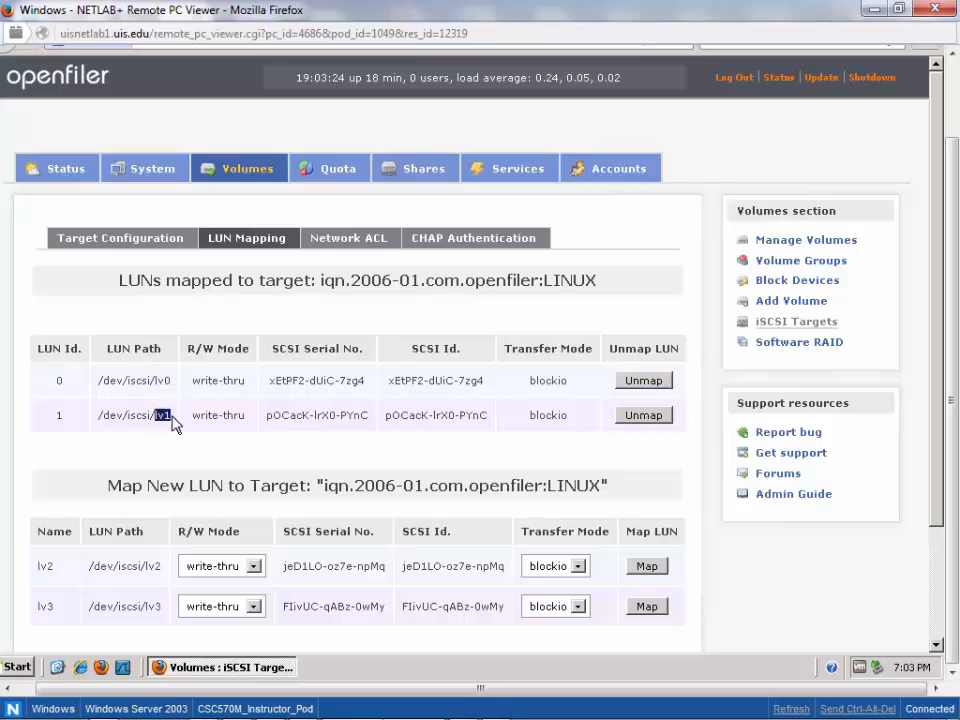
pyautogui.click(569, 427)
pyautogui.click(632, 418)
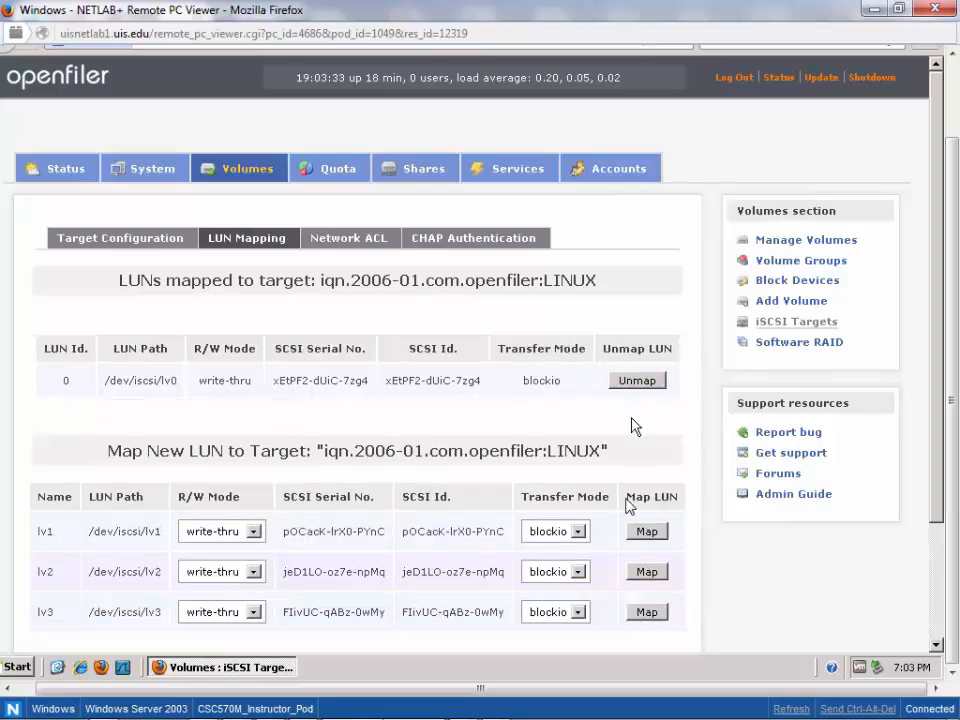
pyautogui.click(573, 535)
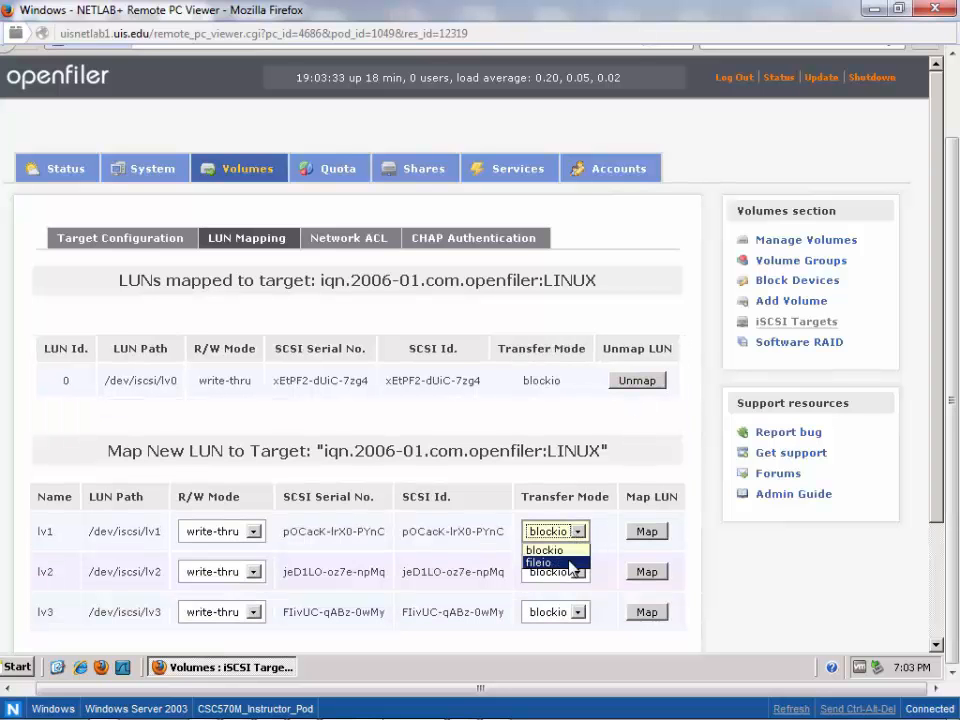
pyautogui.click(545, 562)
pyautogui.click(640, 531)
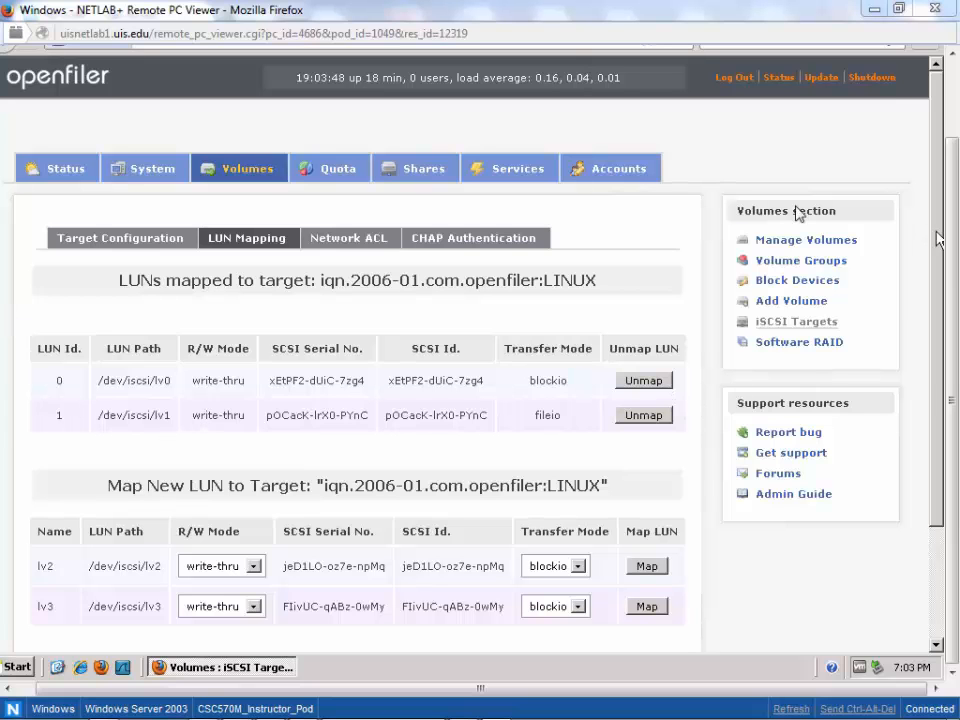
# - Set the LINUX target's network access to Allow for the local network 192.168.1.0 with netmask 255.255.255.0 and apply the update
pyautogui.click(325, 240)
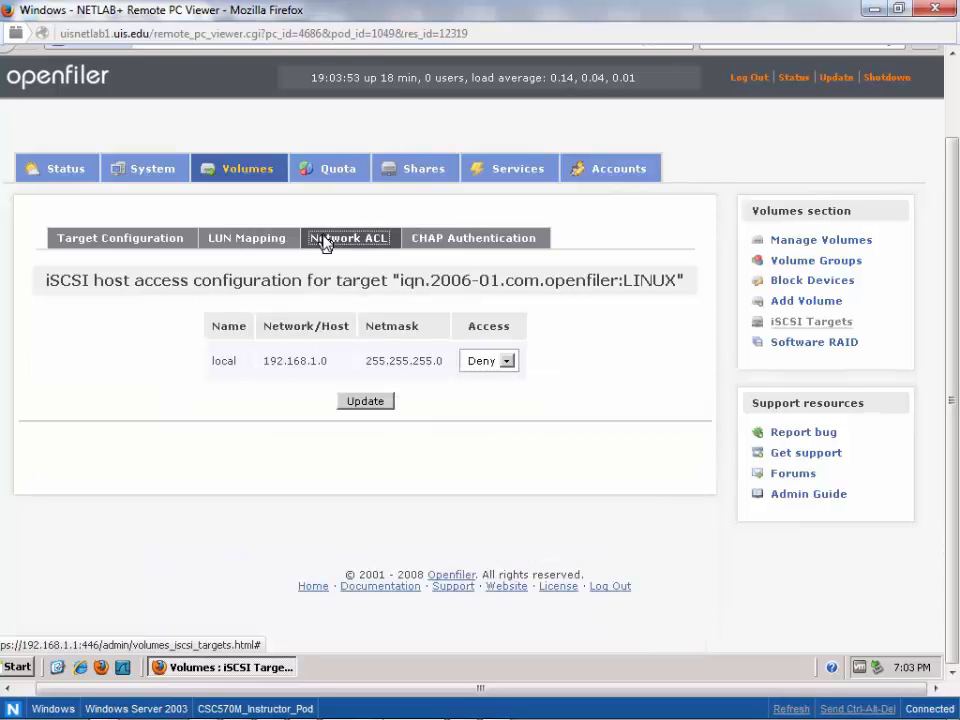
pyautogui.click(508, 360)
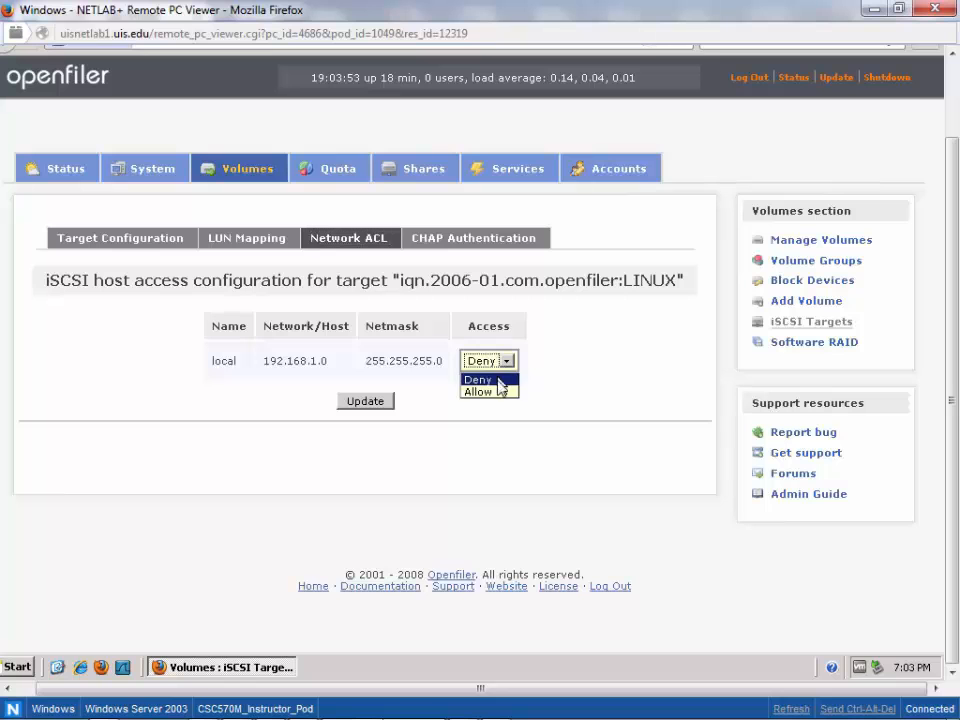
pyautogui.click(499, 394)
pyautogui.click(324, 366)
pyautogui.moveTo(307, 367); pyautogui.dragTo(264, 367)
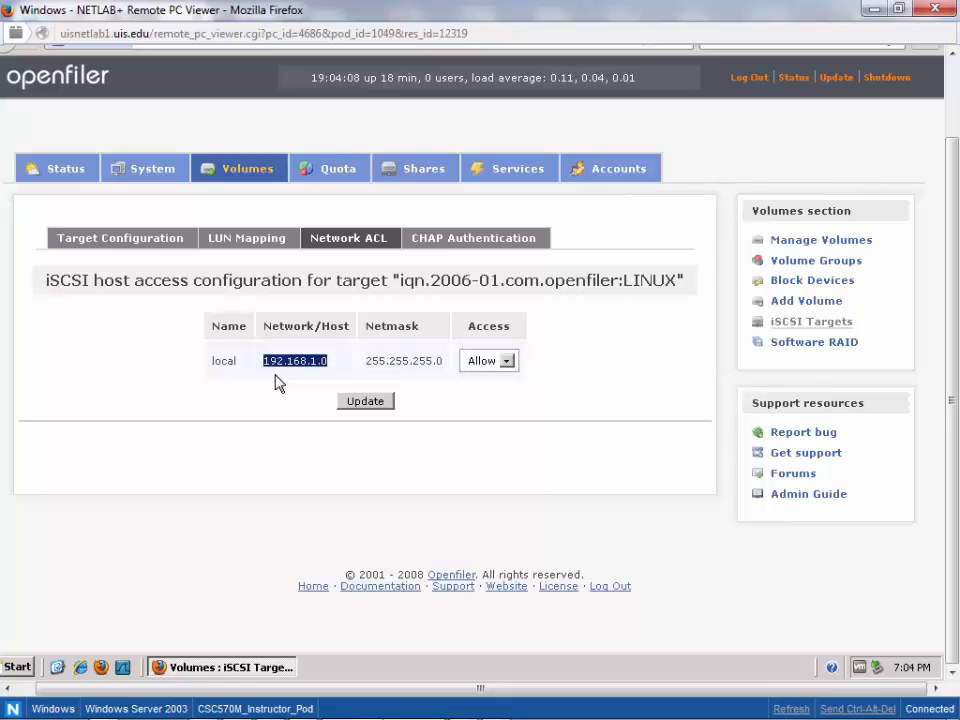
pyautogui.moveTo(367, 362); pyautogui.dragTo(438, 367)
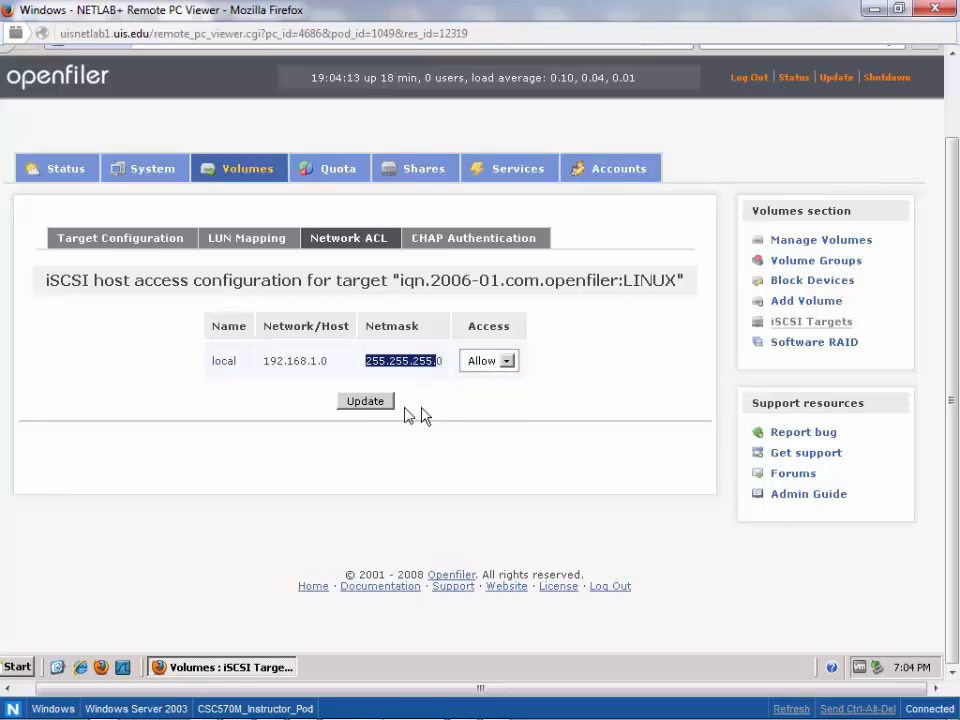
pyautogui.click(375, 402)
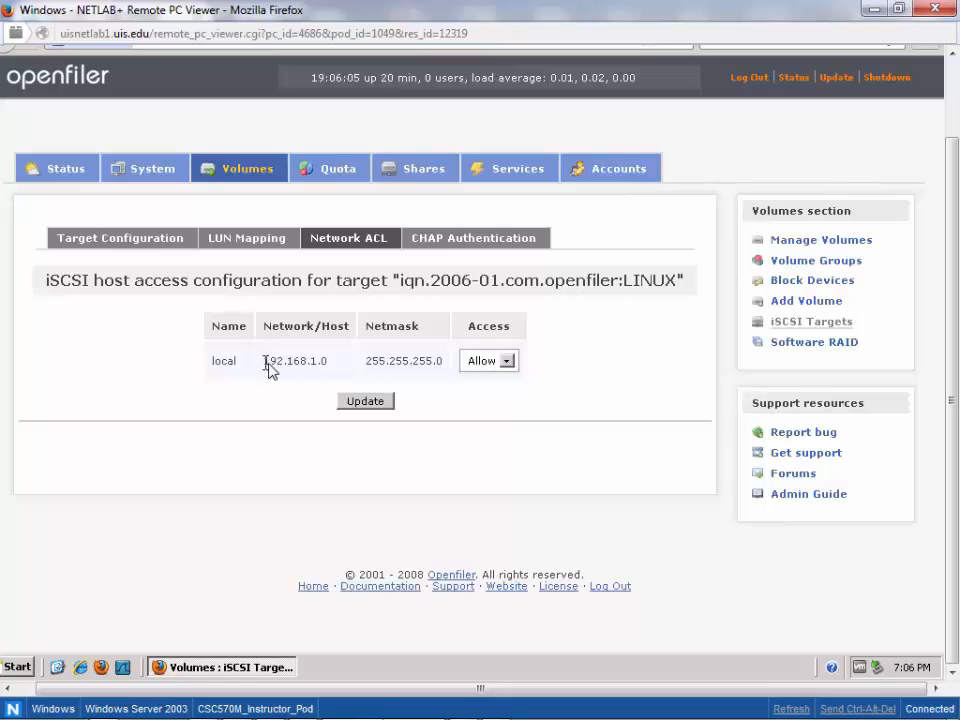
pyautogui.moveTo(264, 364); pyautogui.dragTo(335, 372)
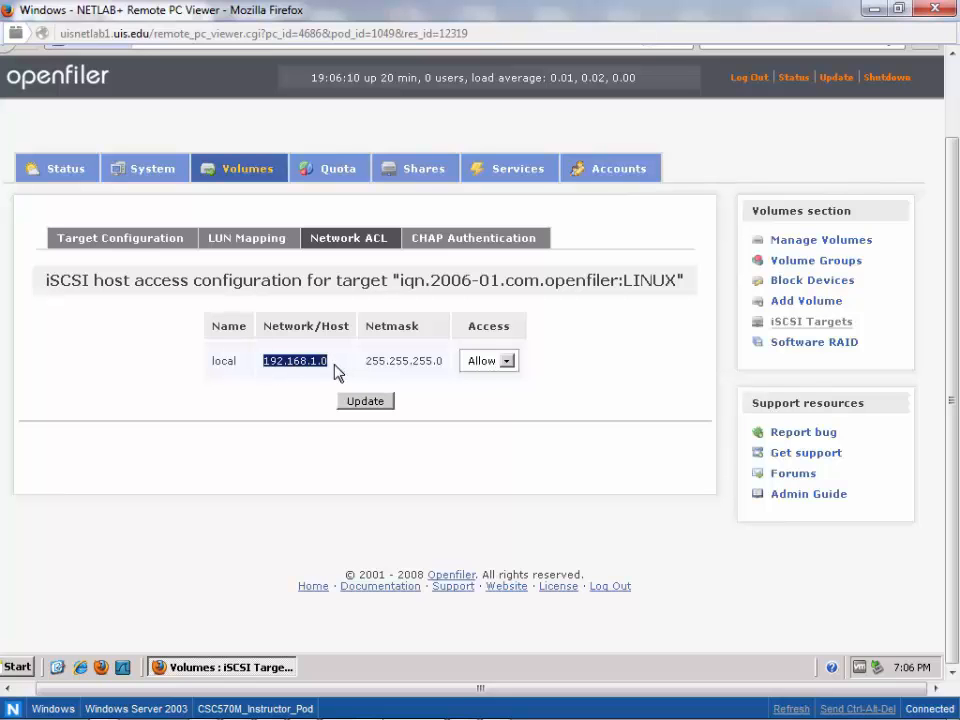
# - Return to the target configuration and switch the iSCSI target being edited to iqn.2006-01.com.openfiler:WINDOWS
pyautogui.click(141, 244)
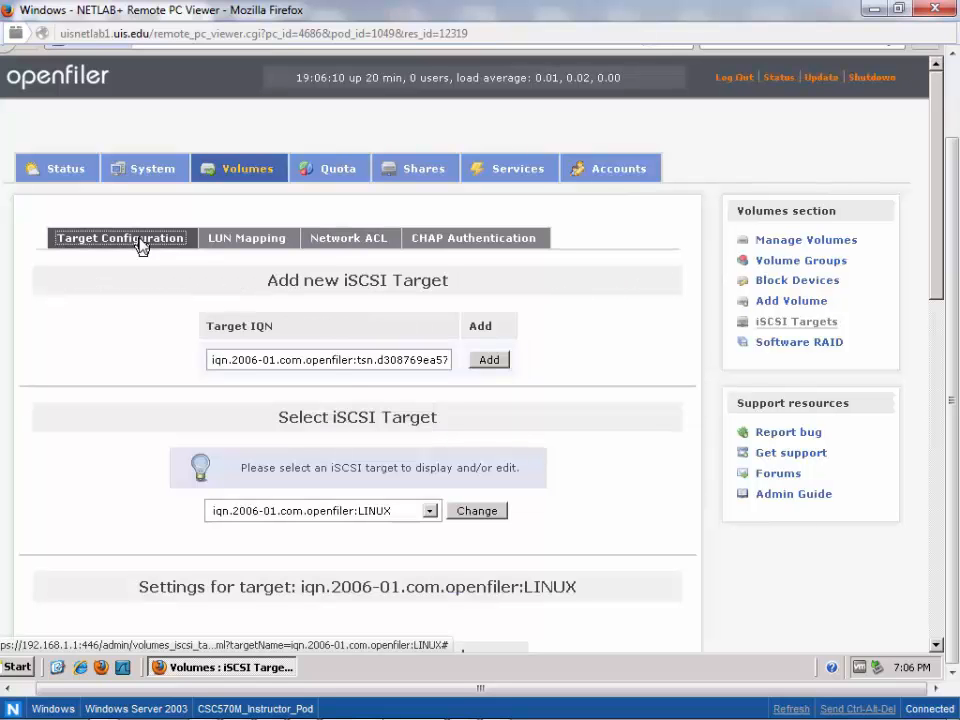
pyautogui.click(394, 511)
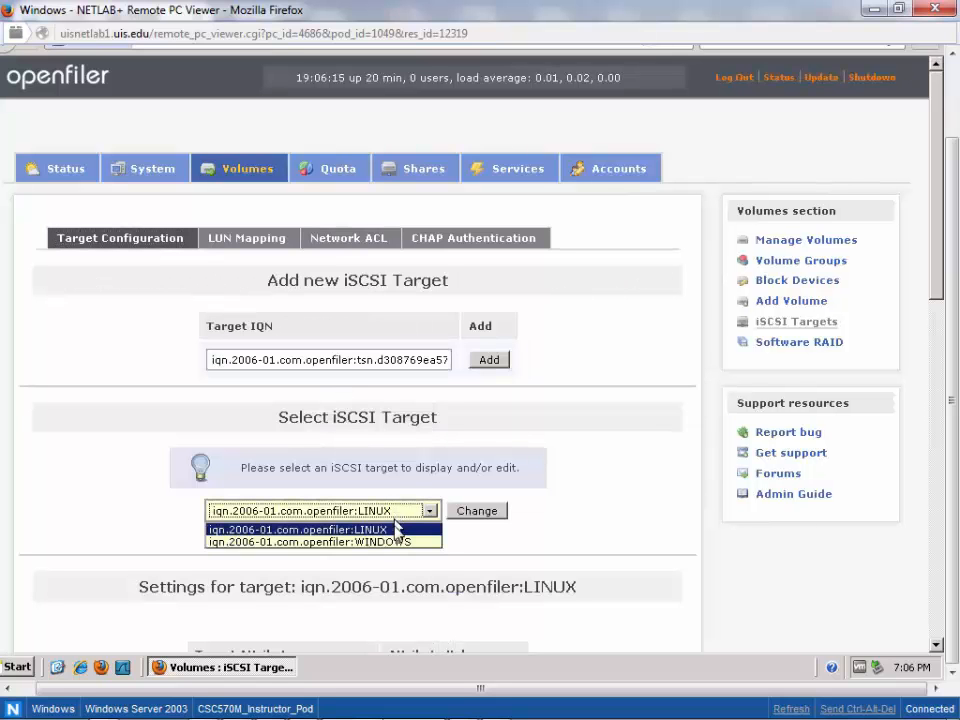
pyautogui.click(396, 542)
pyautogui.click(465, 516)
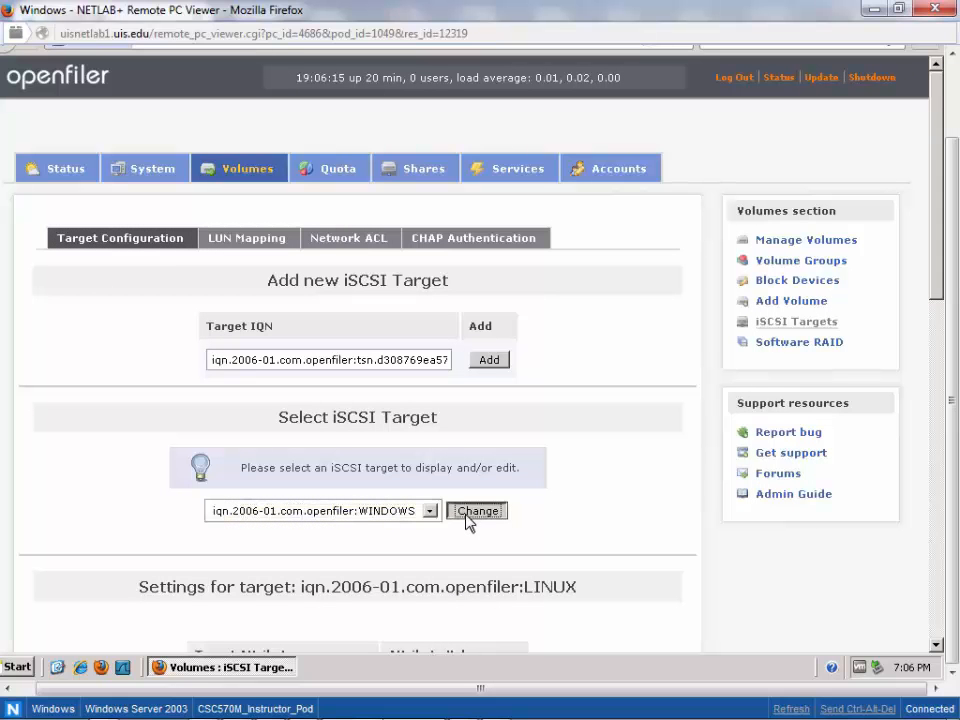